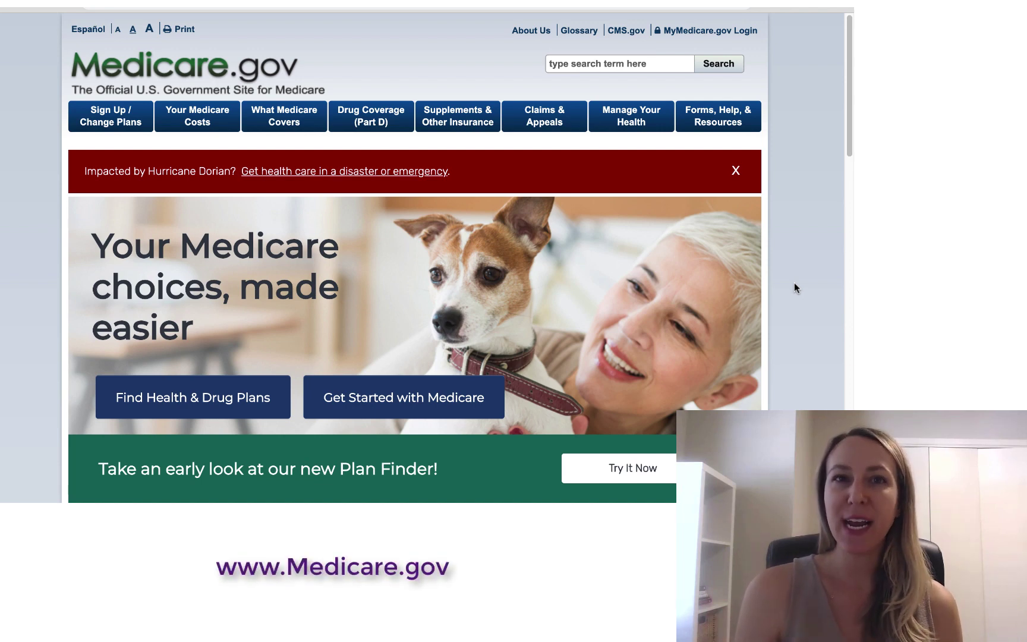
# Open the new Plan Finder and continue without logging in.
pyautogui.scroll(-3, 451, 324)
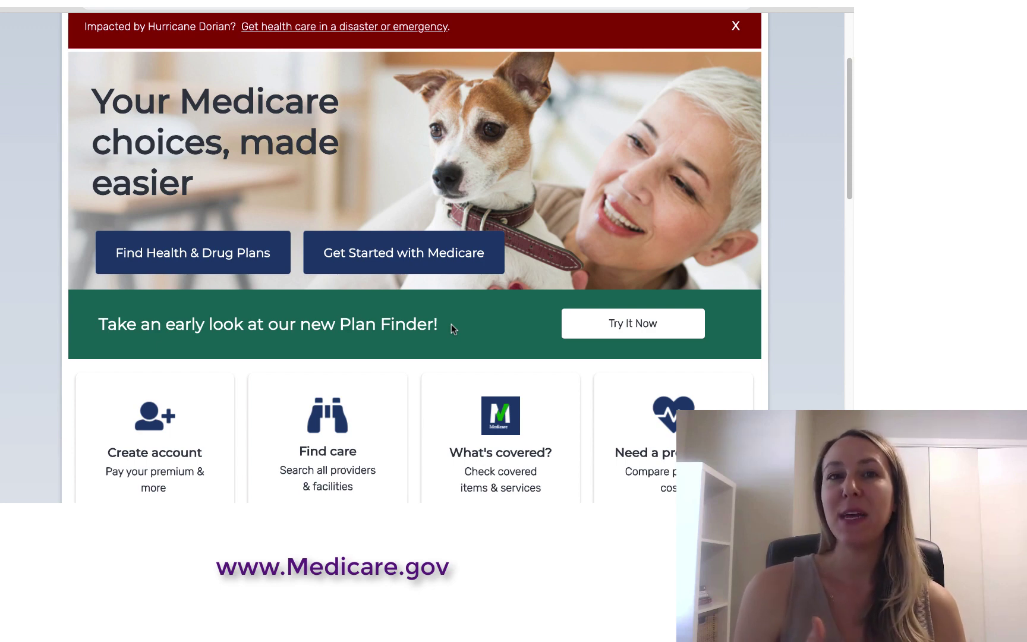
pyautogui.click(622, 321)
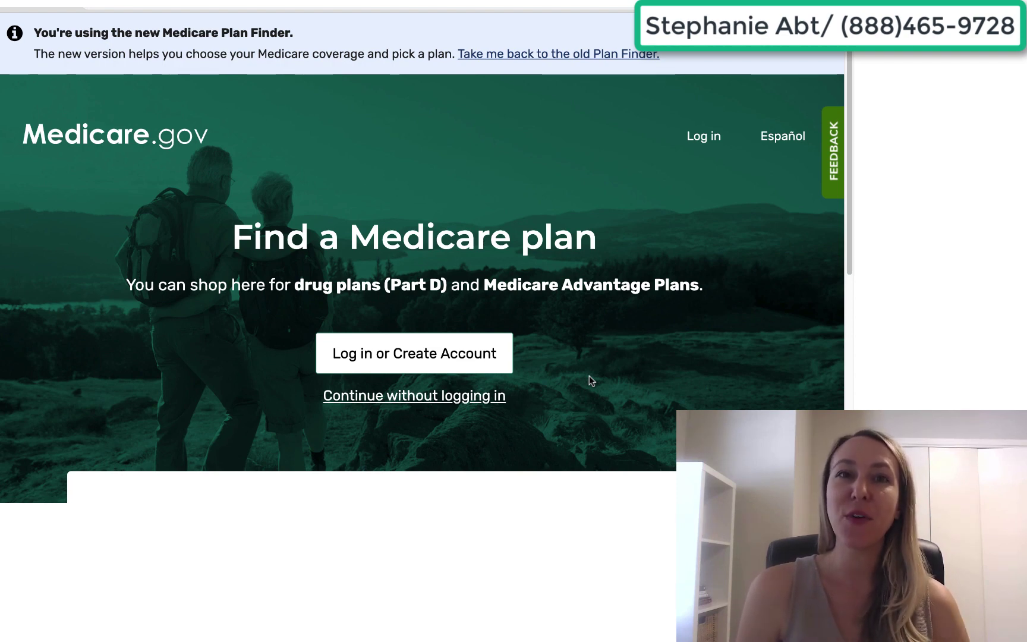
pyautogui.click(450, 394)
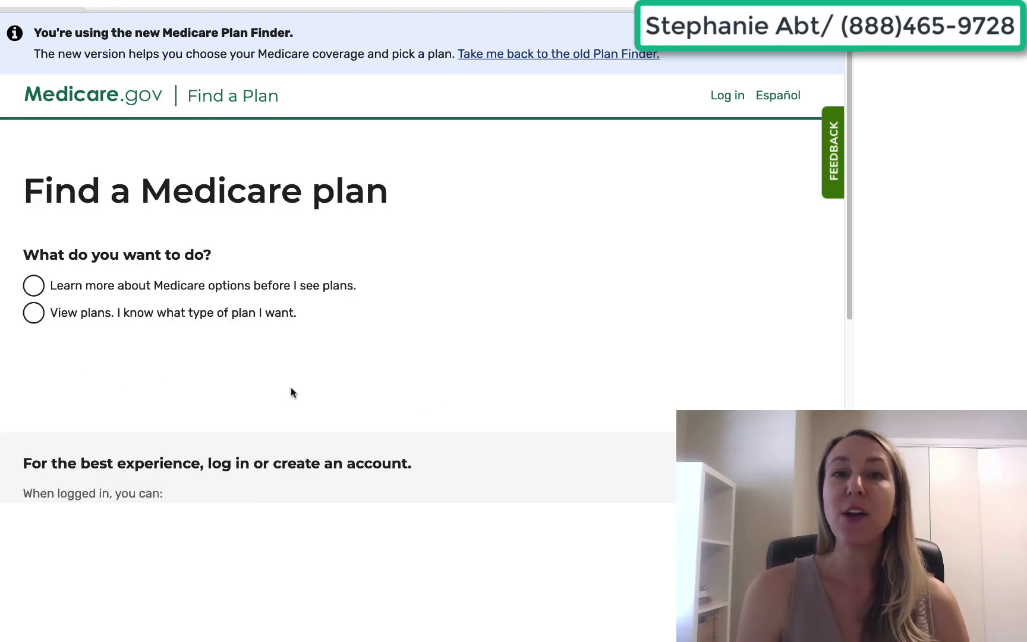
# Choose to view plans directly and select Drug plan (Part D) as the coverage type.
pyautogui.scroll(-1, 291, 390)
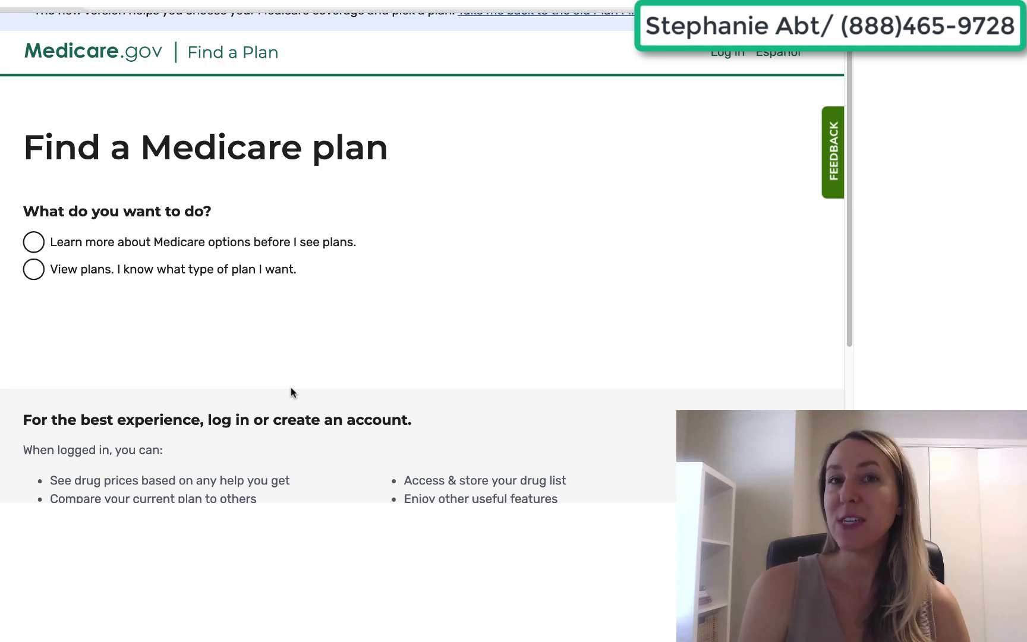
pyautogui.click(32, 270)
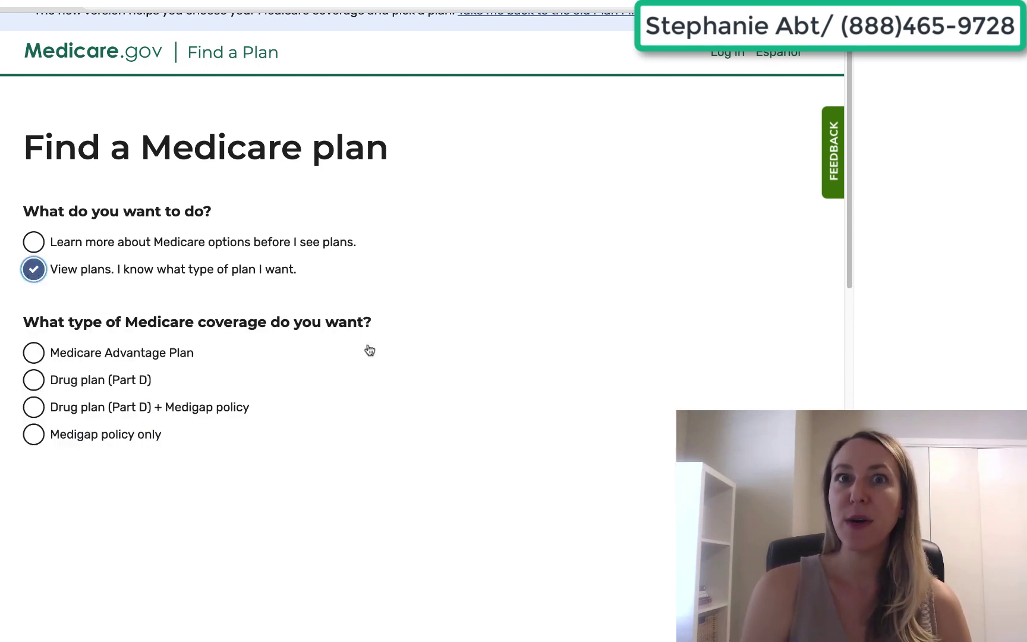
pyautogui.scroll(-2, 369, 349)
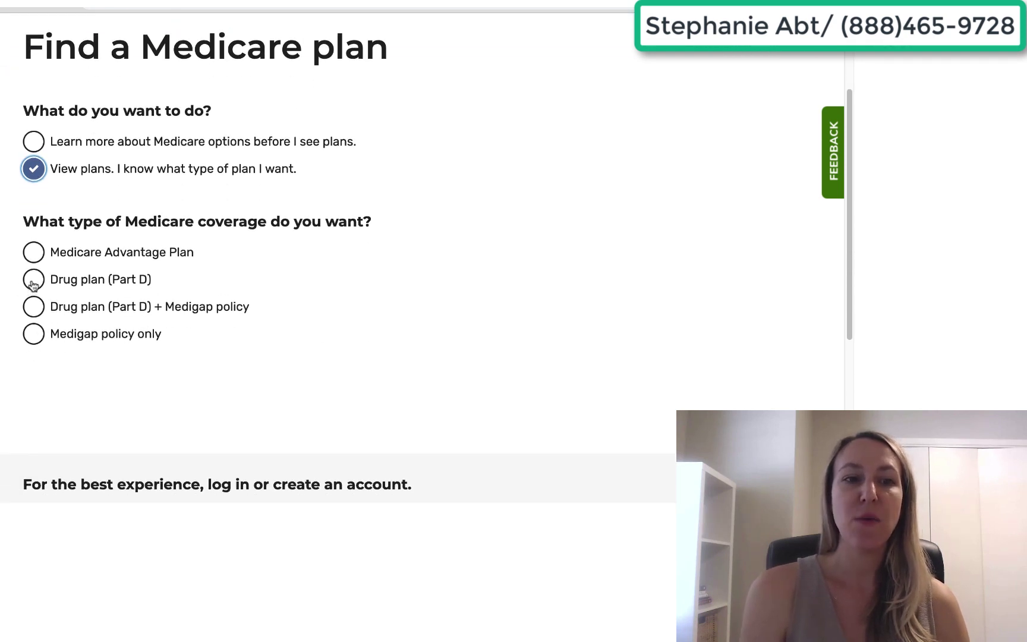
pyautogui.click(33, 283)
# Enter ZIP code 78750 and choose Travis, TX as the county.
pyautogui.scroll(-2, 350, 401)
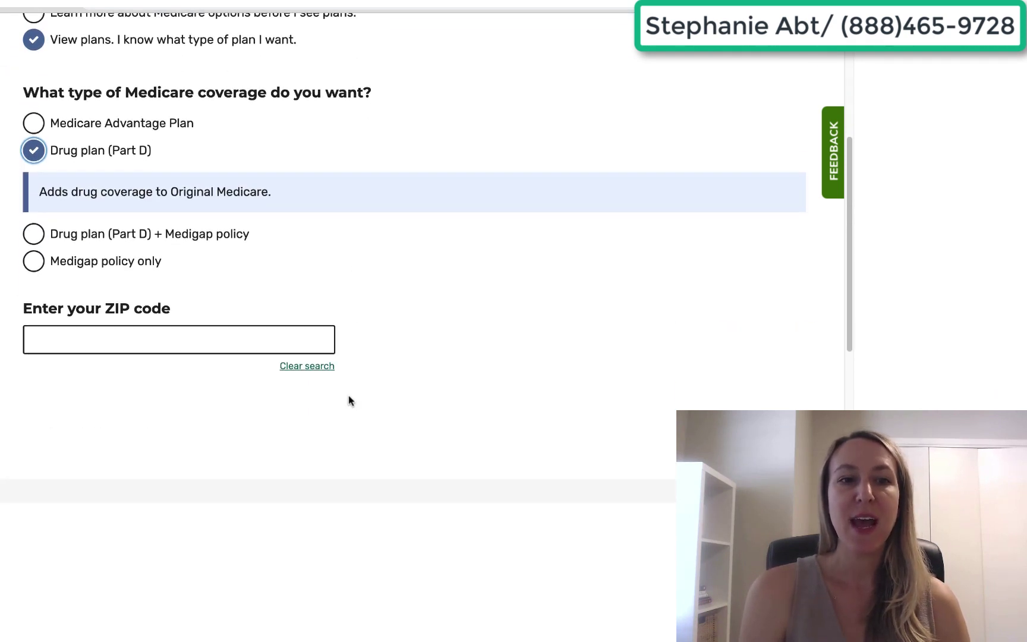
pyautogui.click(37, 340)
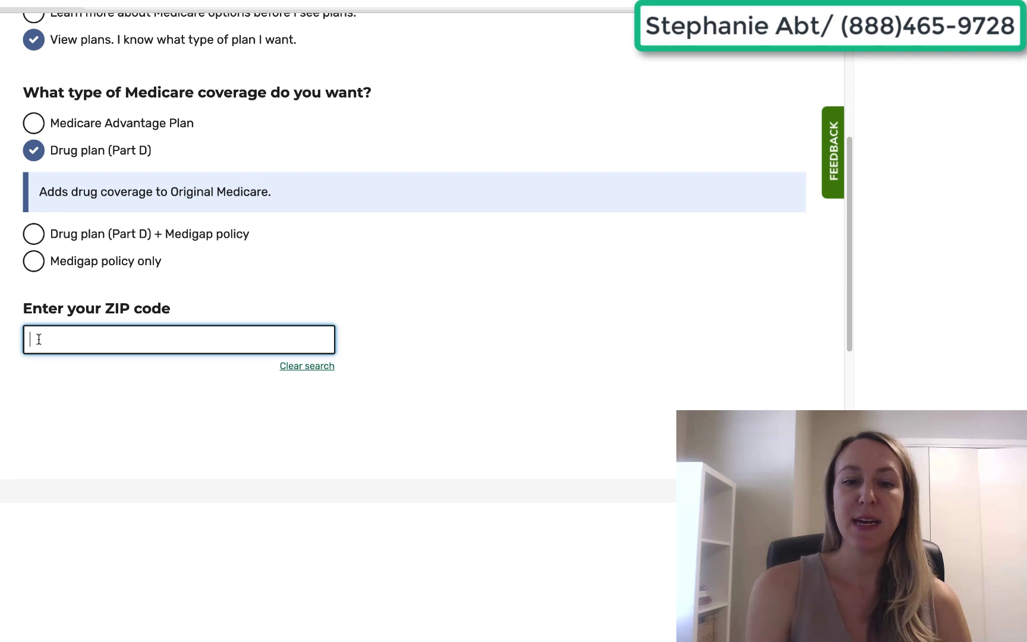
pyautogui.write('78750')
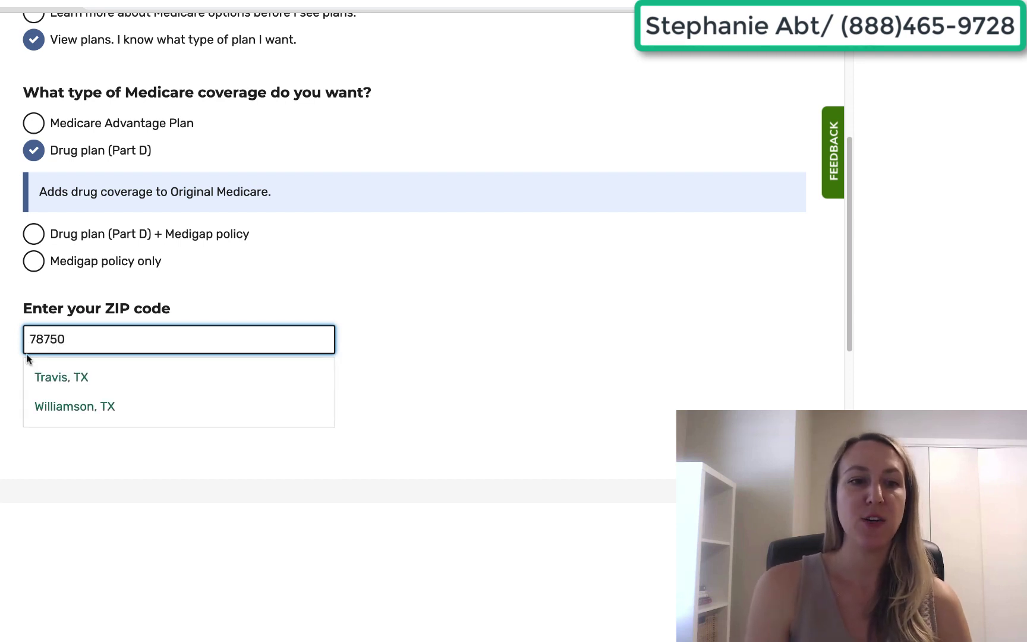
pyautogui.click(55, 386)
# Answer No to having a Medicare number and fill in the date of birth.
pyautogui.scroll(-3, 225, 414)
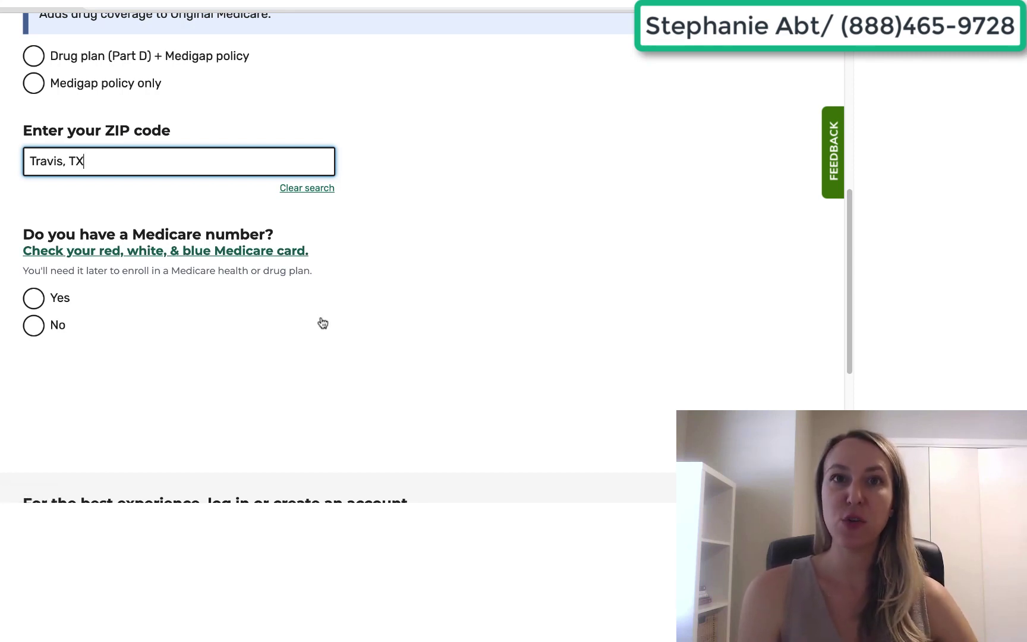
pyautogui.click(34, 326)
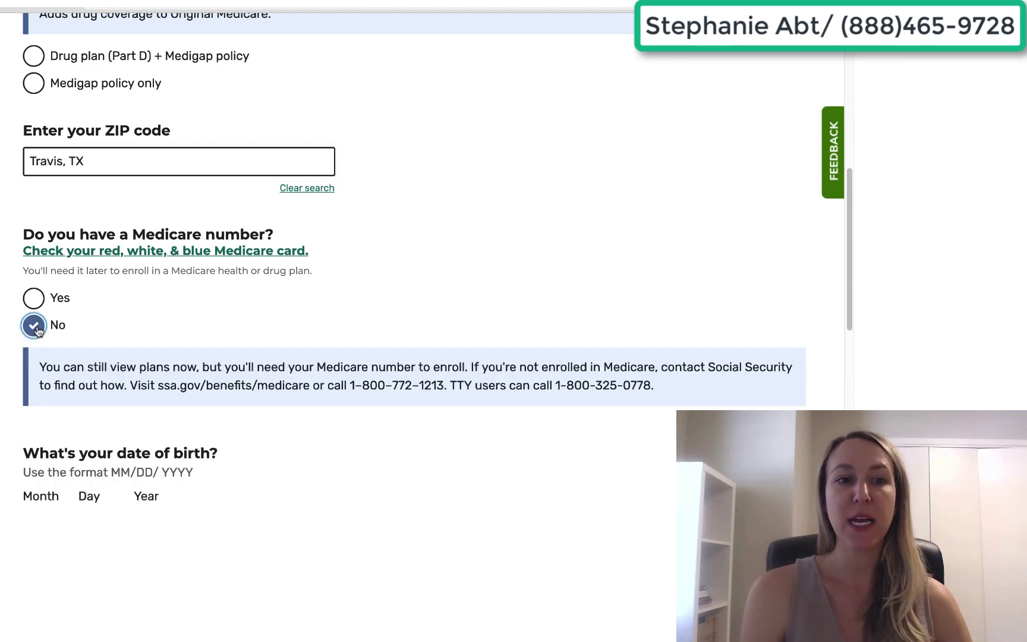
pyautogui.scroll(-4, 415, 407)
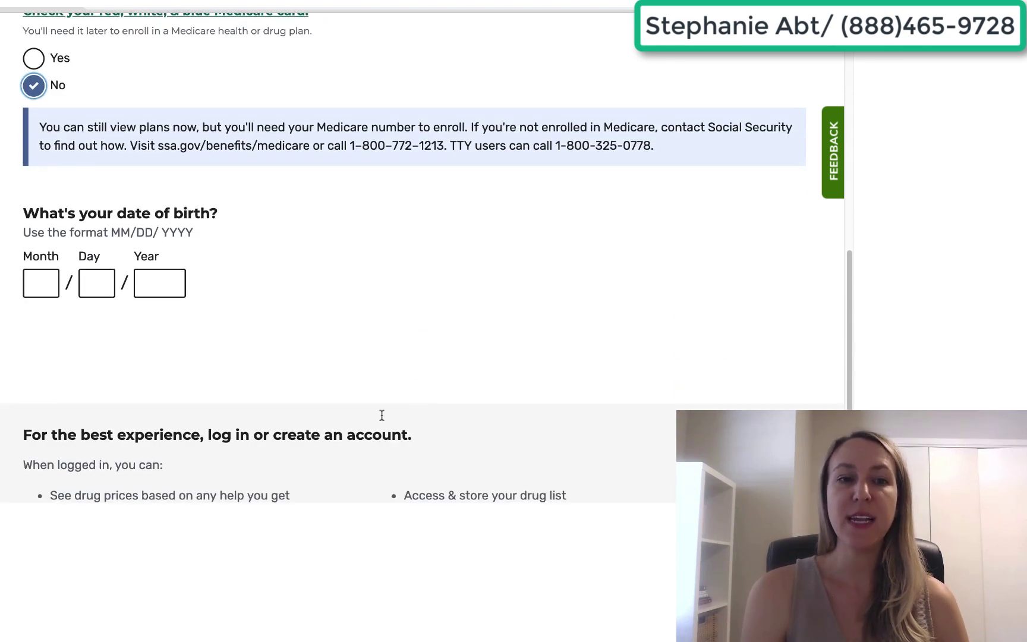
pyautogui.click(37, 284)
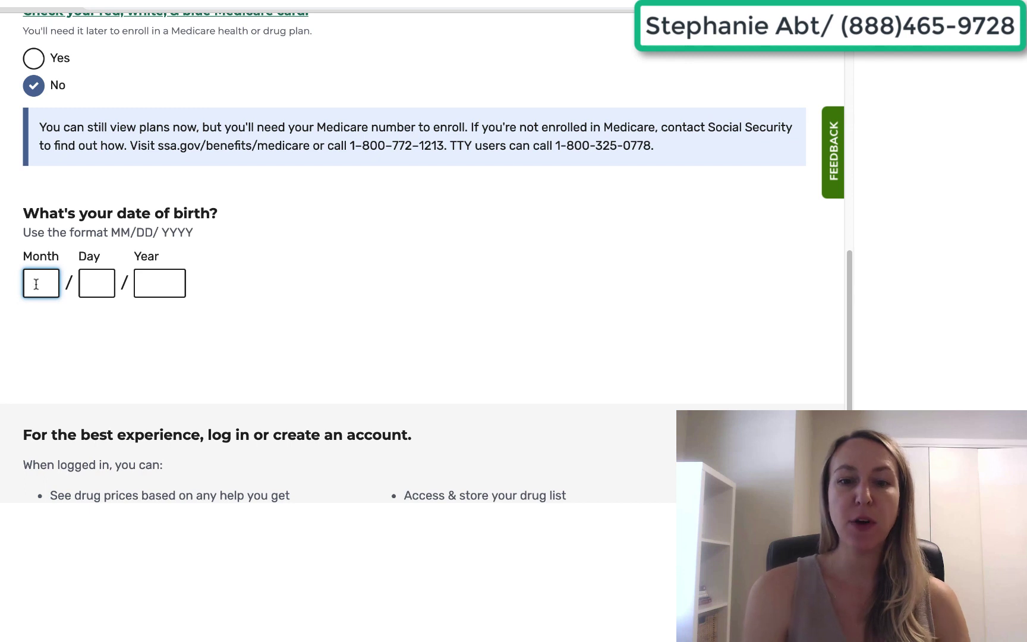
pyautogui.write('08')
pyautogui.press('Tab')
pyautogui.write('01')
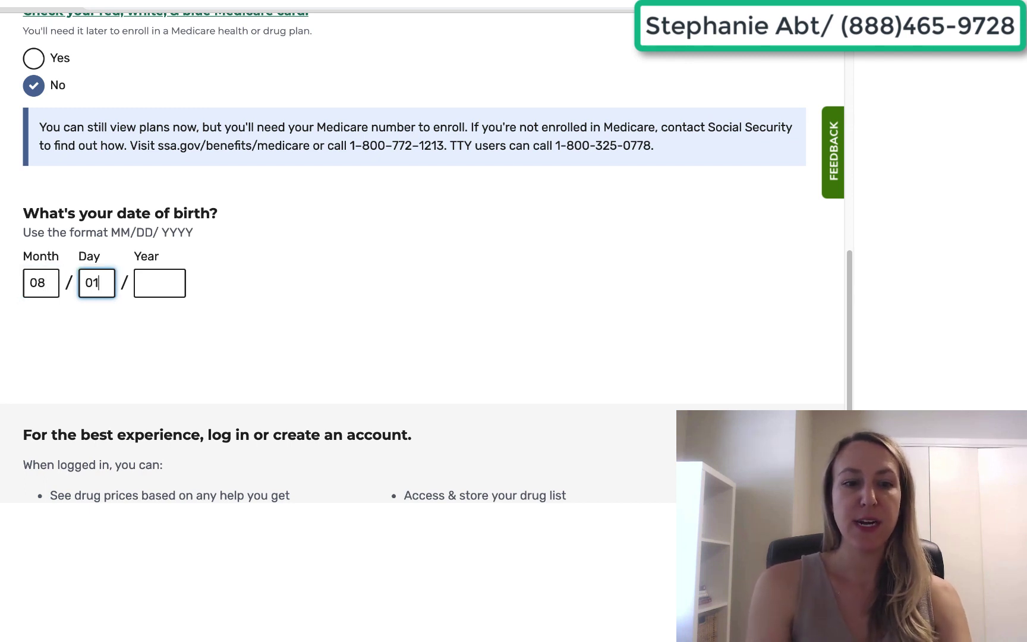
pyautogui.click(156, 294)
pyautogui.write('1954')
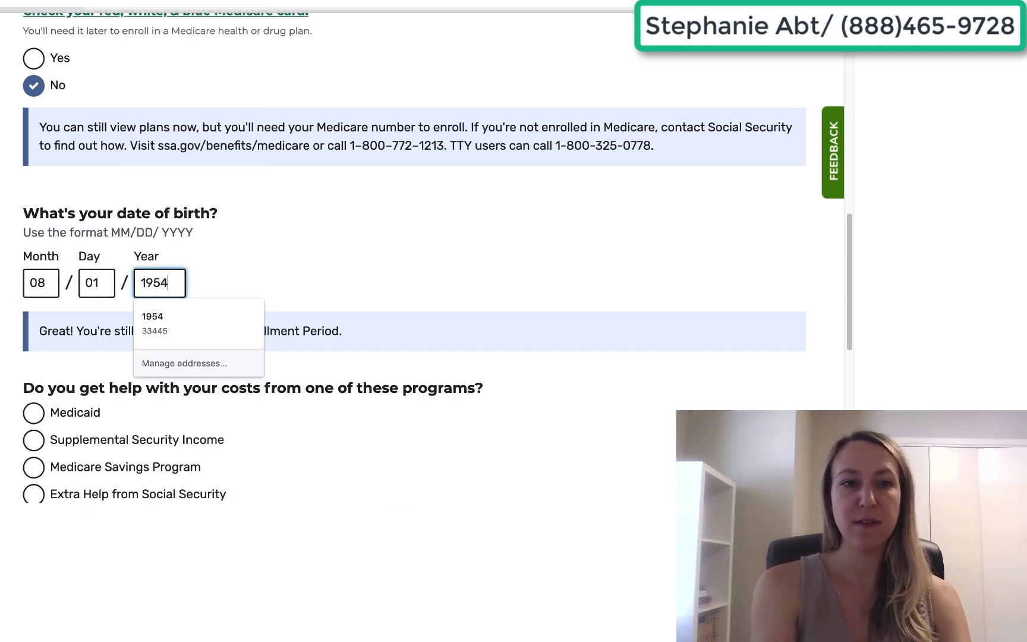
pyautogui.click(298, 248)
# State that no help is received from any of the cost assistance programs and proceed to the search preferences.
pyautogui.scroll(-5, 299, 249)
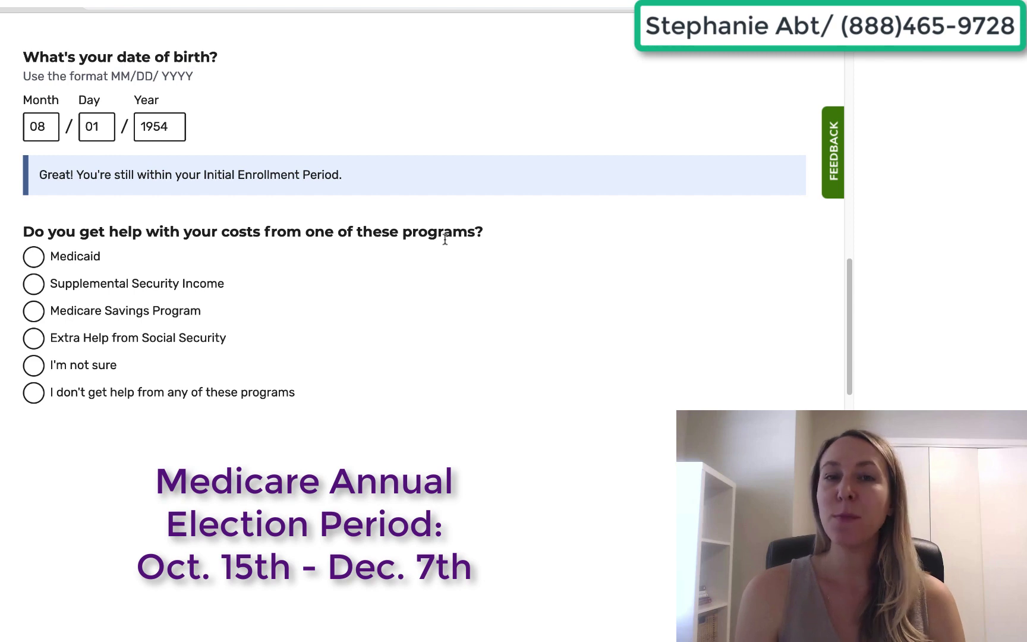
pyautogui.scroll(-2, 462, 304)
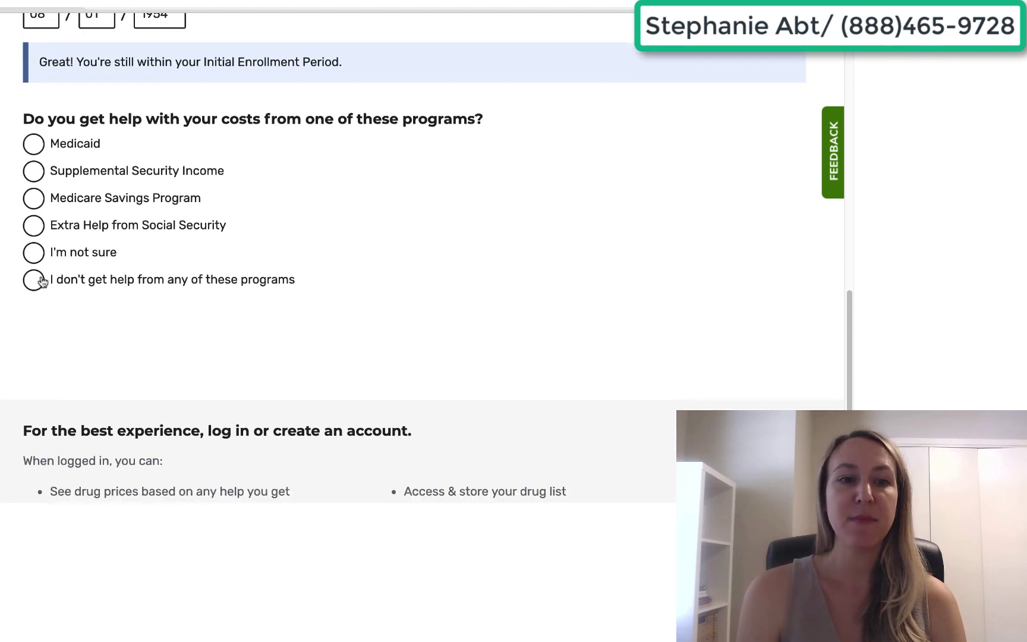
pyautogui.click(32, 278)
pyautogui.scroll(-1, 178, 303)
pyautogui.click(59, 307)
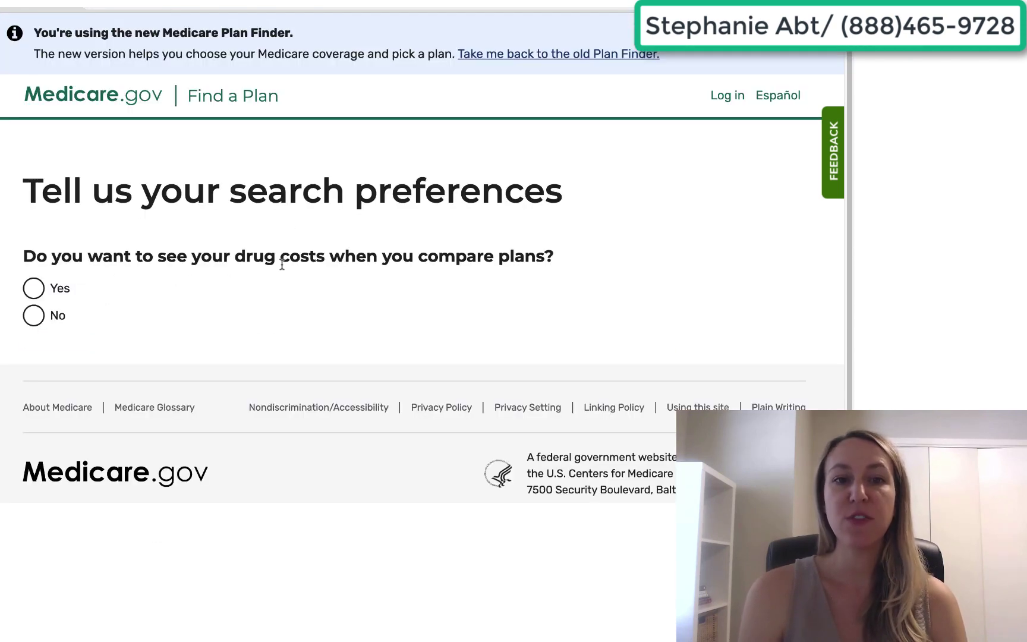
# Choose to see drug costs when comparing plans, set Retail pharmacy for filling prescriptions, and continue.
pyautogui.click(33, 289)
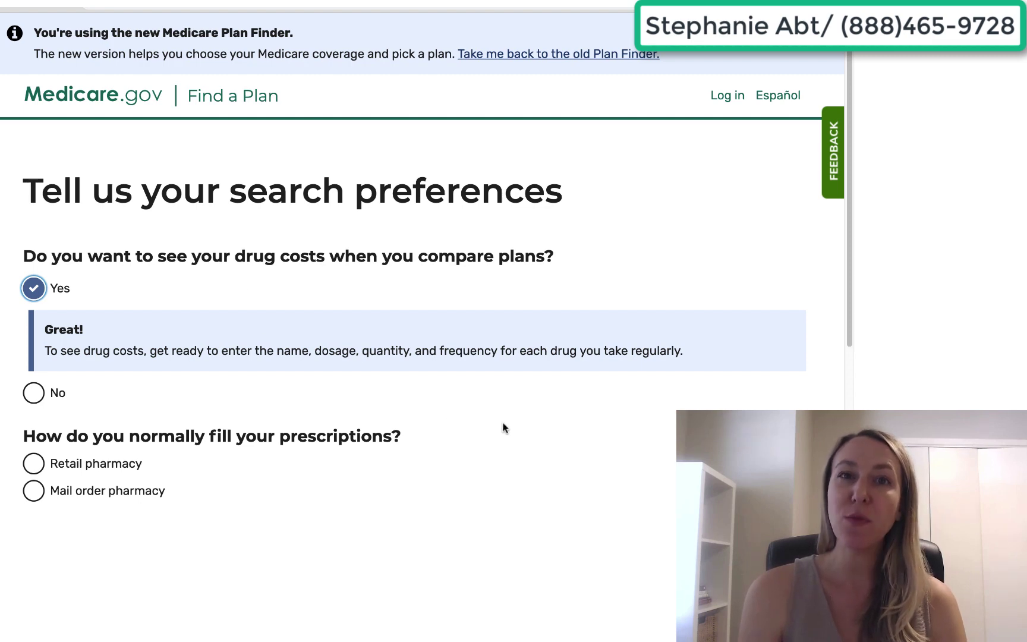
pyautogui.scroll(-5, 503, 428)
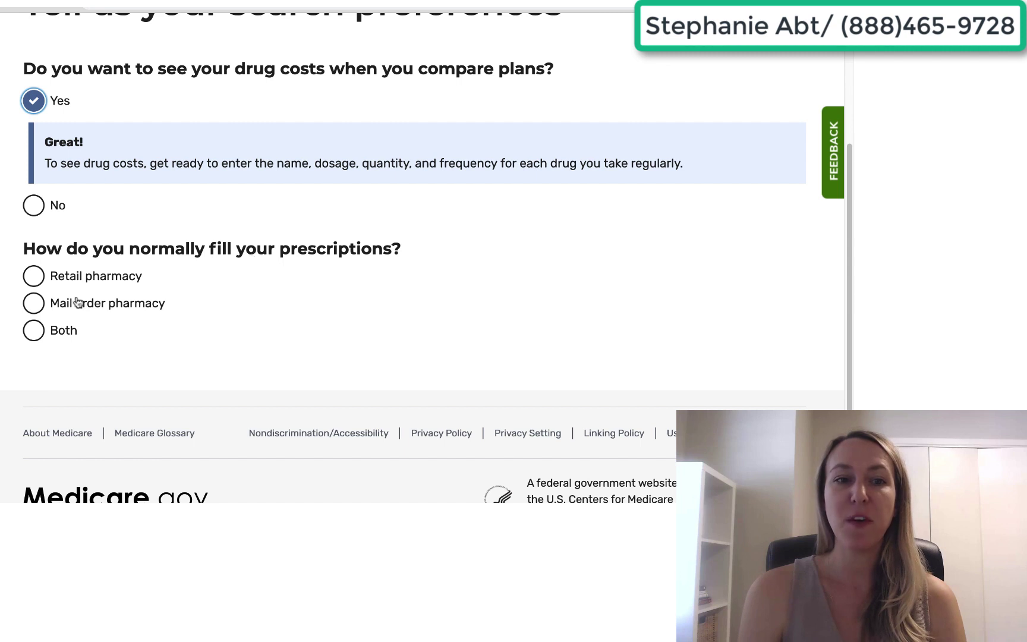
pyautogui.click(33, 280)
pyautogui.scroll(-3, 305, 386)
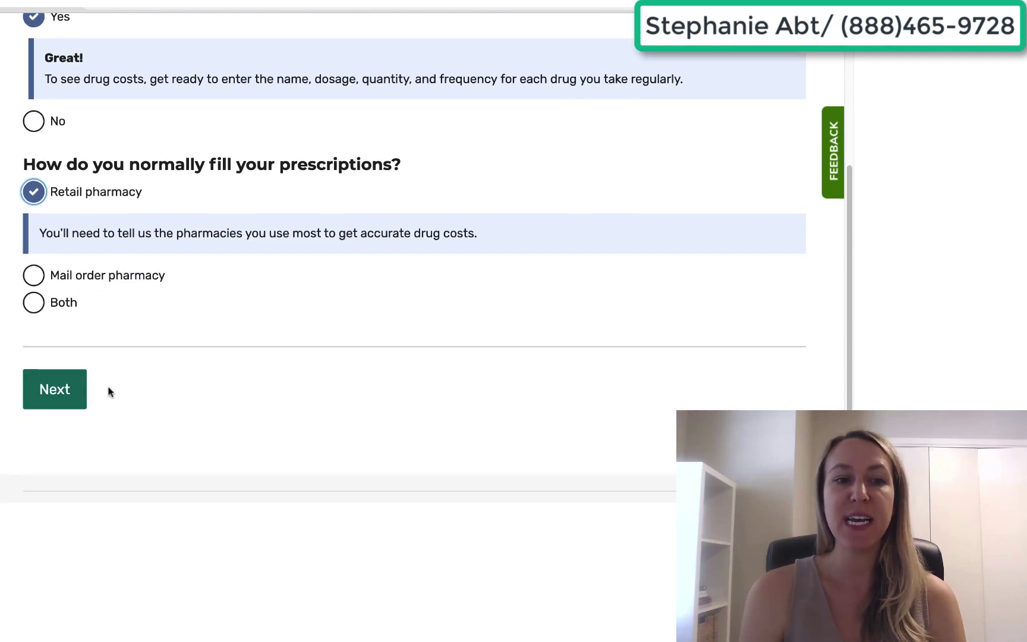
pyautogui.click(46, 383)
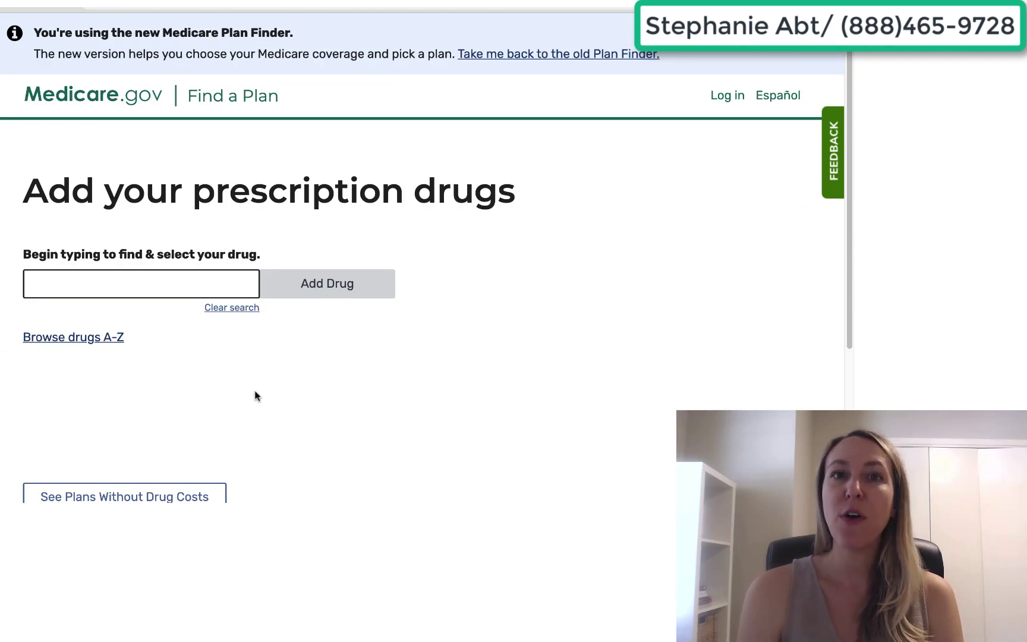
# Search for Lisinopril and select it as the prescription drug to add.
pyautogui.click(162, 283)
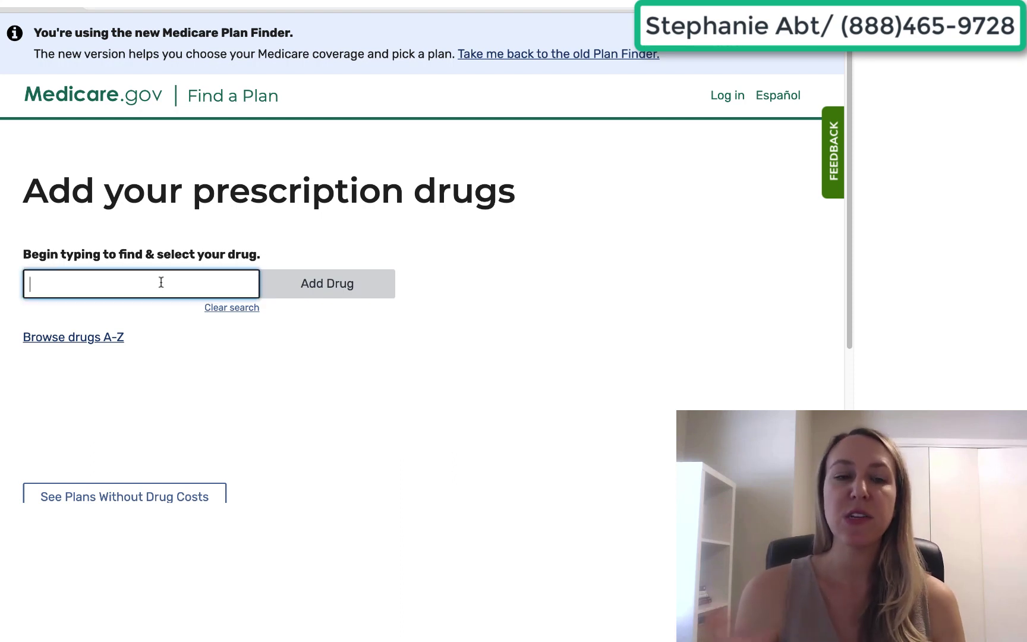
pyautogui.write('lis')
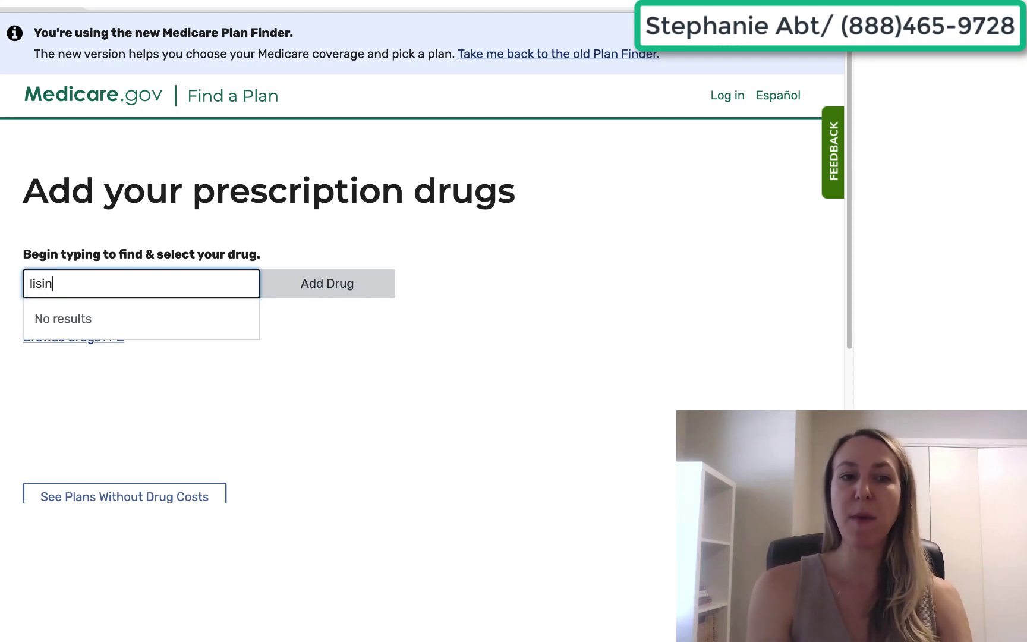
pyautogui.write('in')
pyautogui.click(150, 319)
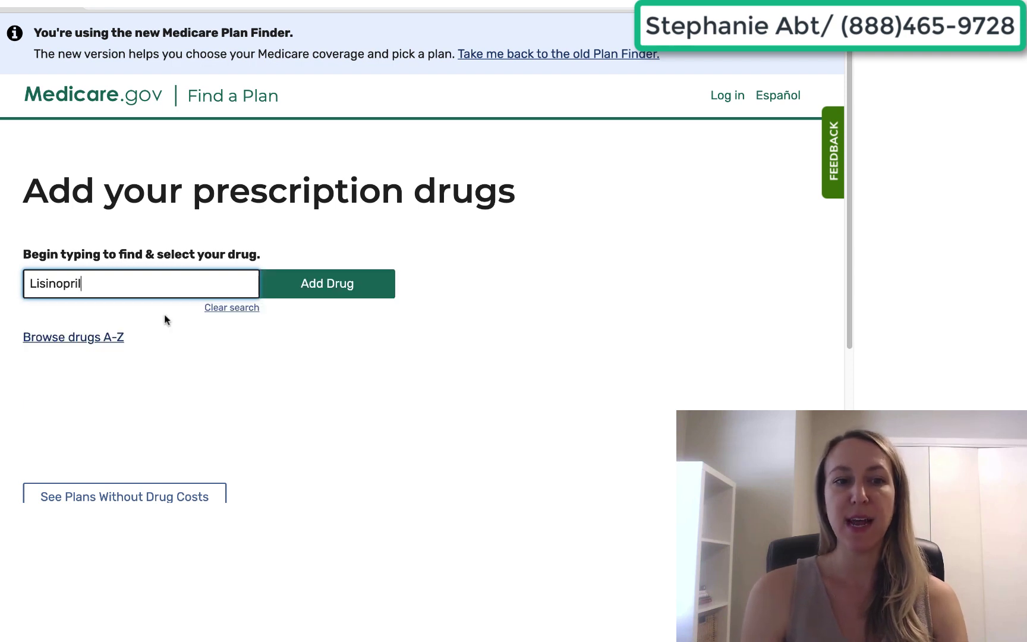
pyautogui.click(325, 291)
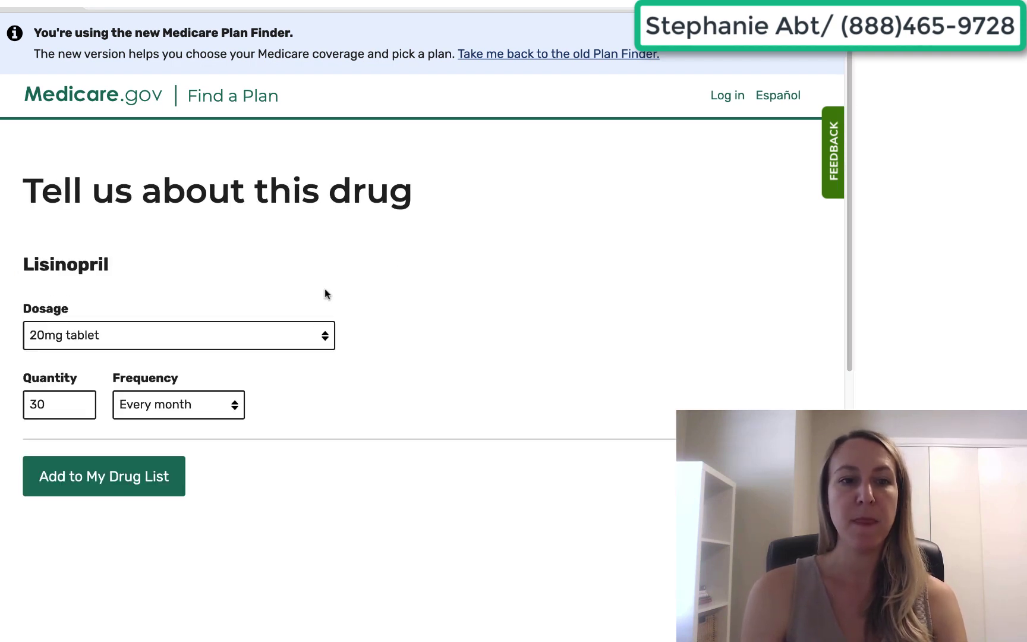
# Set the Lisinopril dosage to 5mg tablet and add the drug to the drug list.
pyautogui.click(311, 344)
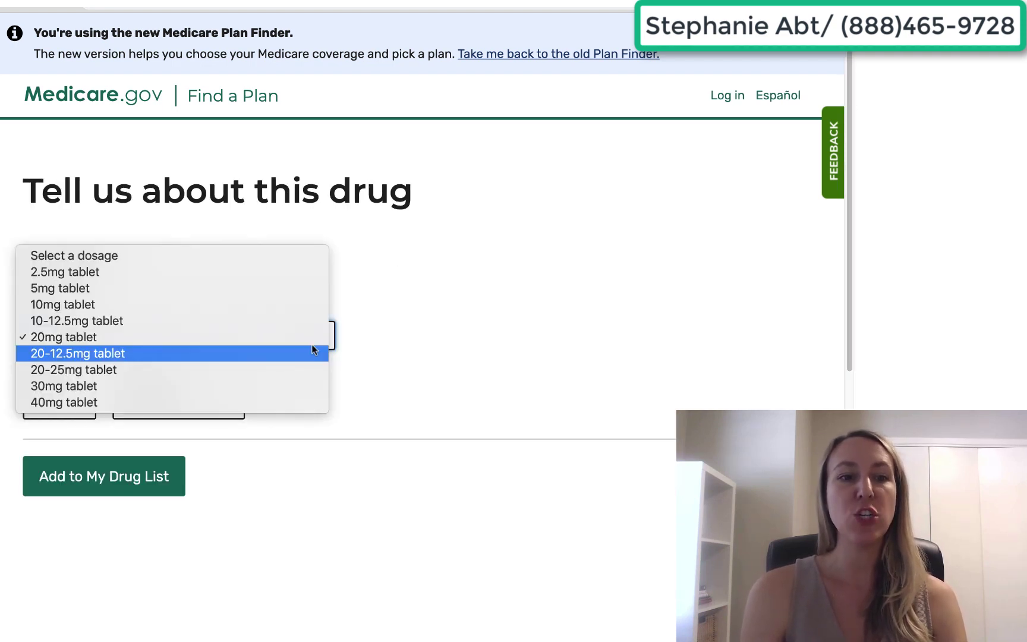
pyautogui.click(316, 286)
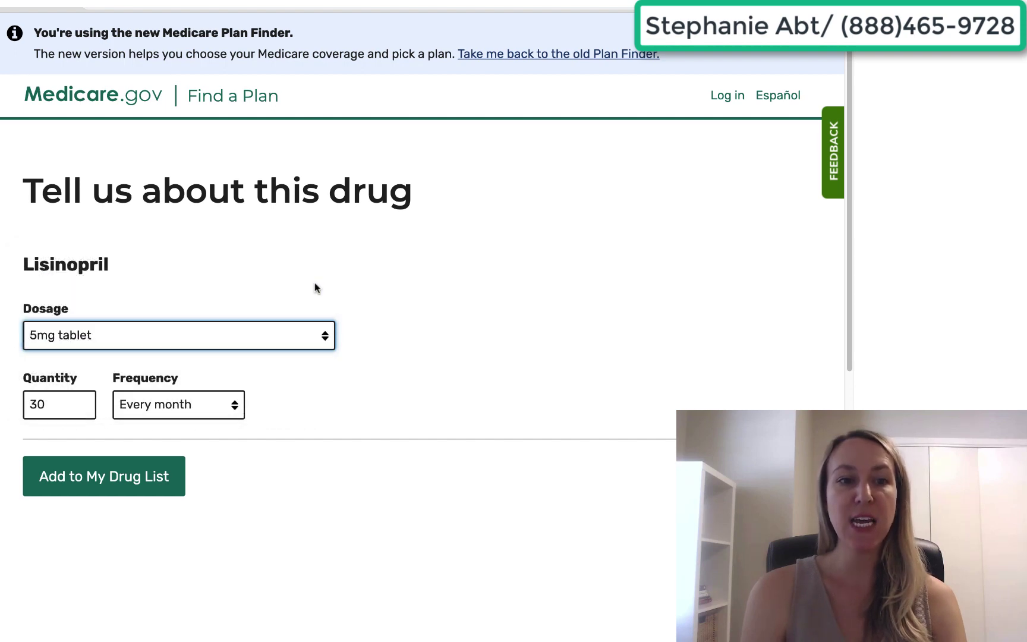
pyautogui.scroll(-3, 316, 287)
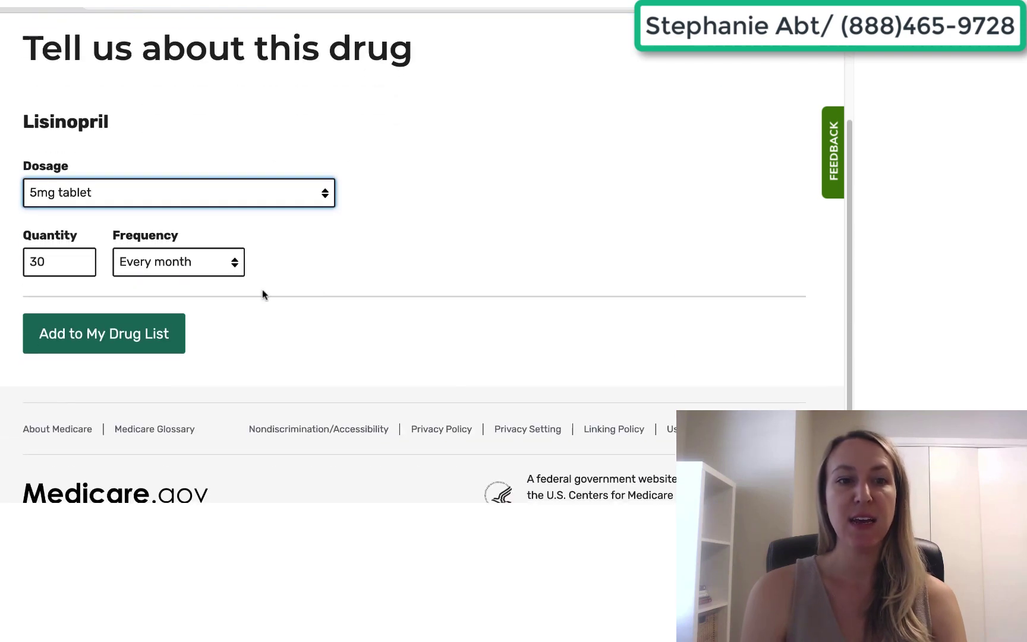
pyautogui.click(150, 336)
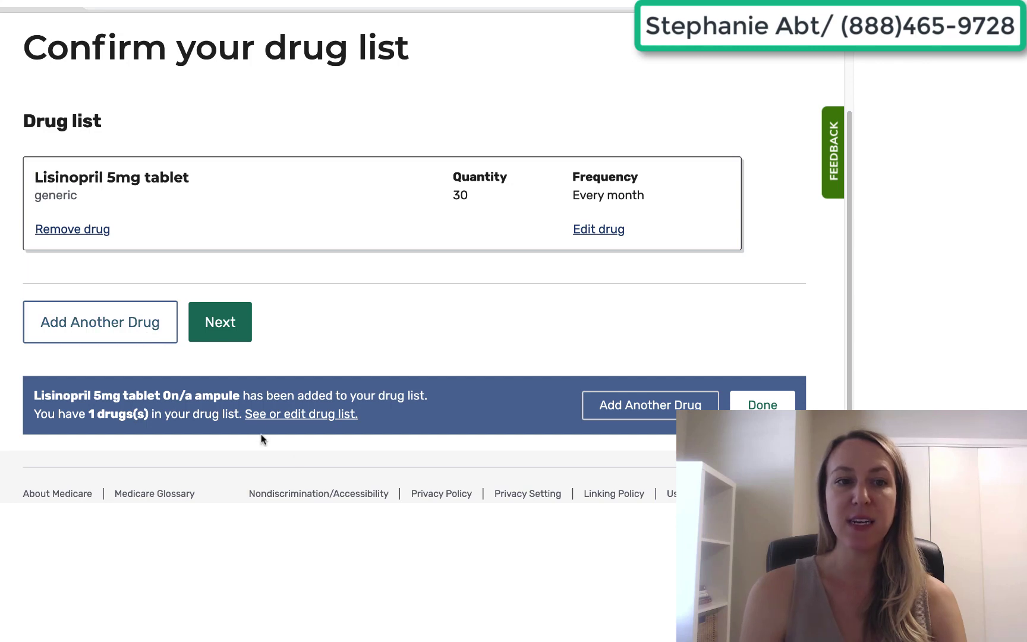
# Start another drug entry, search for Pravastatin Sodium and select it as the drug to add.
pyautogui.click(133, 331)
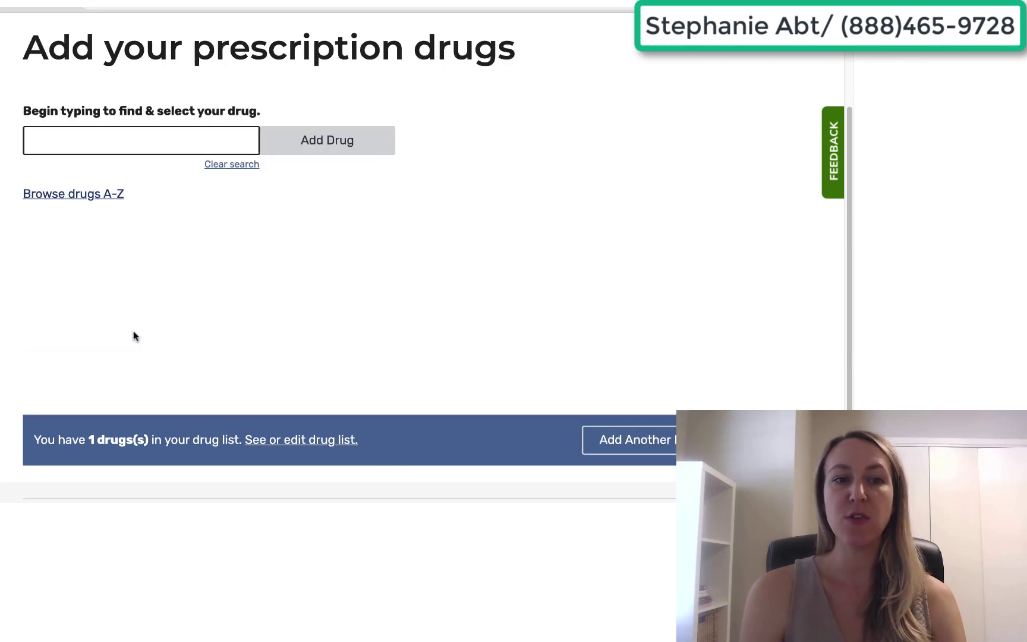
pyautogui.click(168, 140)
pyautogui.write('pra')
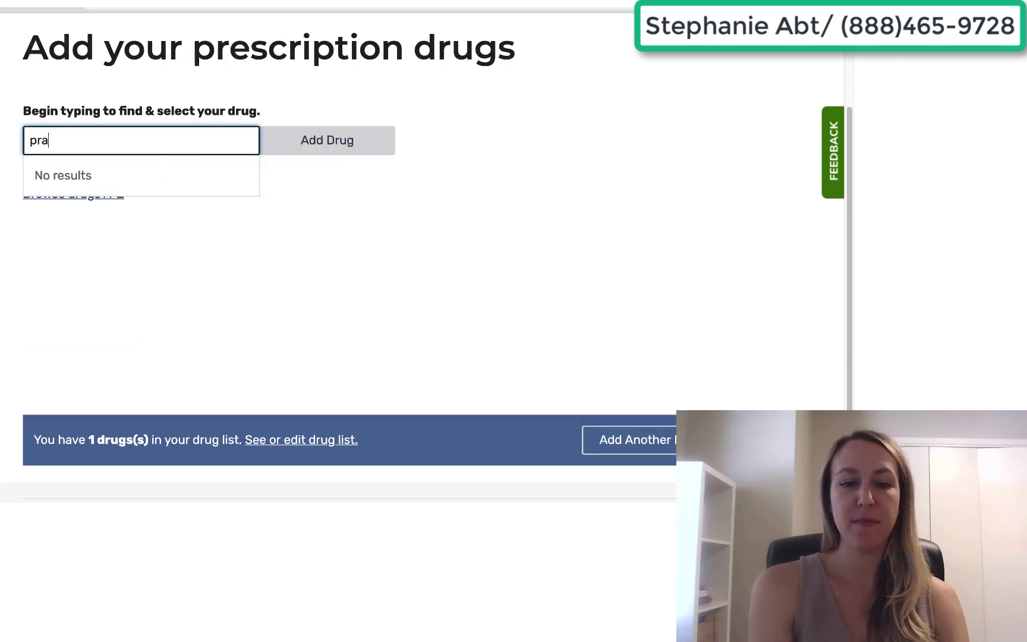
pyautogui.write('vasta')
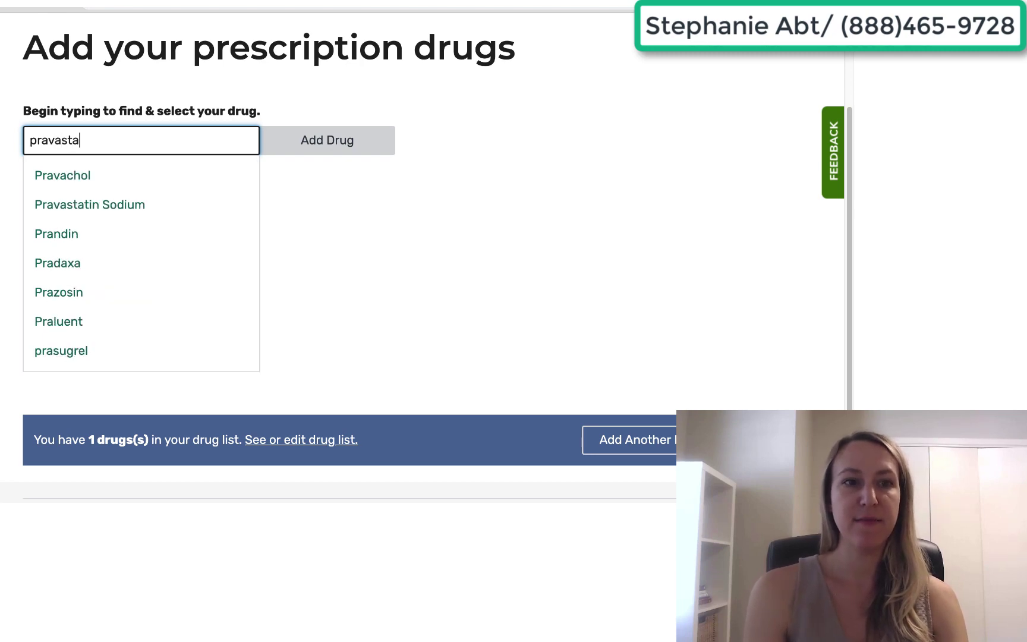
pyautogui.click(201, 174)
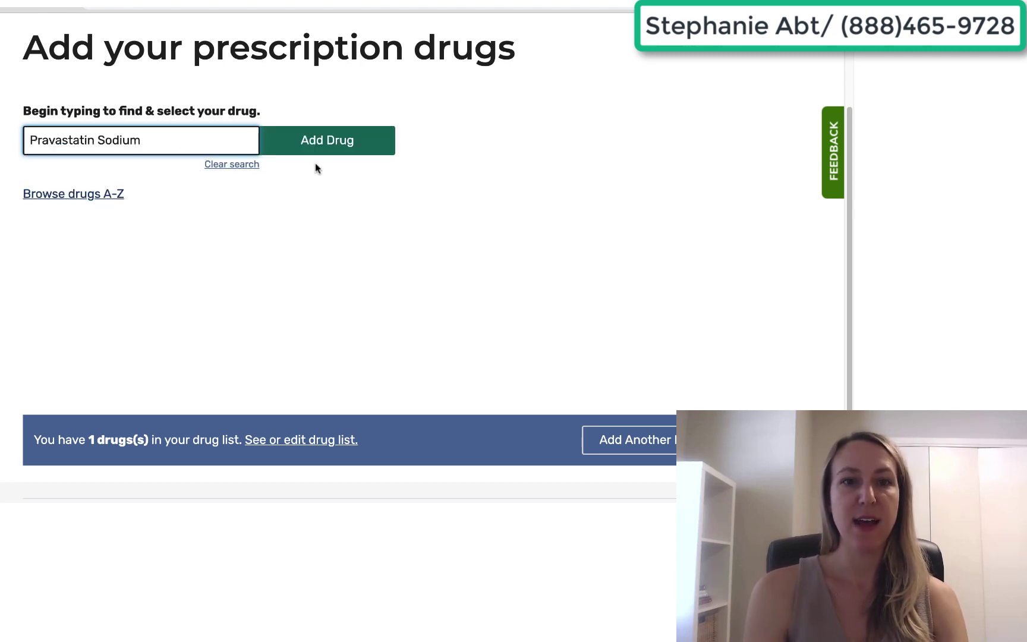
pyautogui.click(332, 148)
# Set the Pravastatin sodium dosage to 20mg tablet, add it to the drug list, and confirm the list.
pyautogui.click(236, 190)
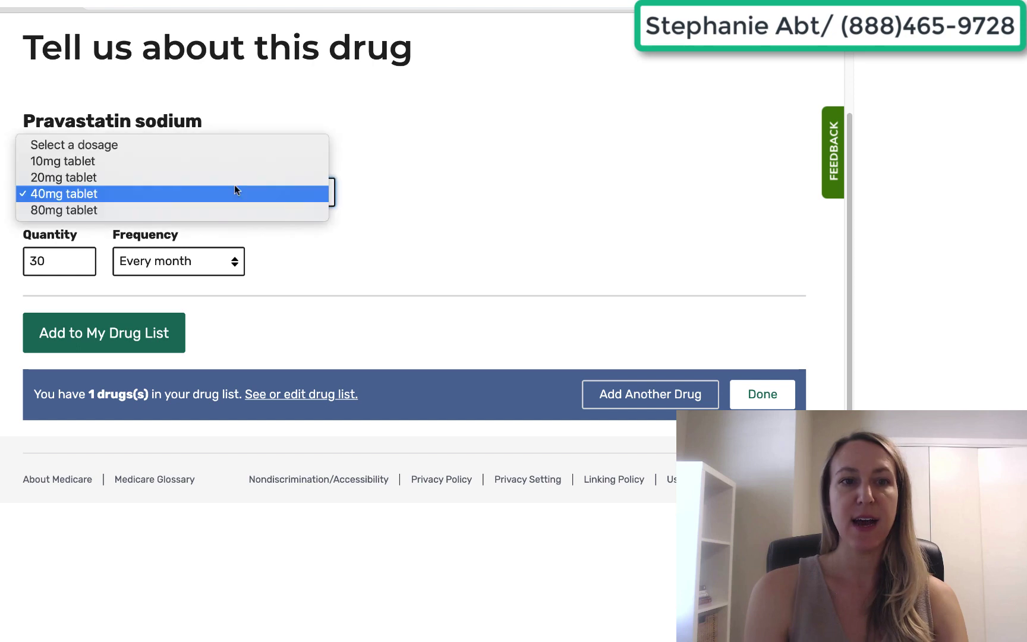
pyautogui.click(238, 178)
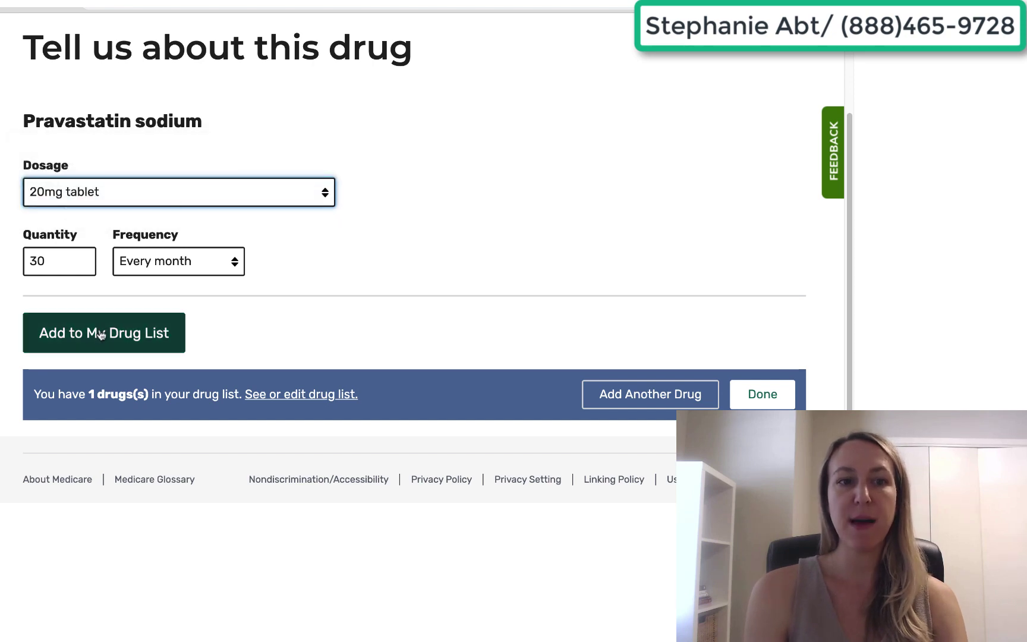
pyautogui.click(132, 336)
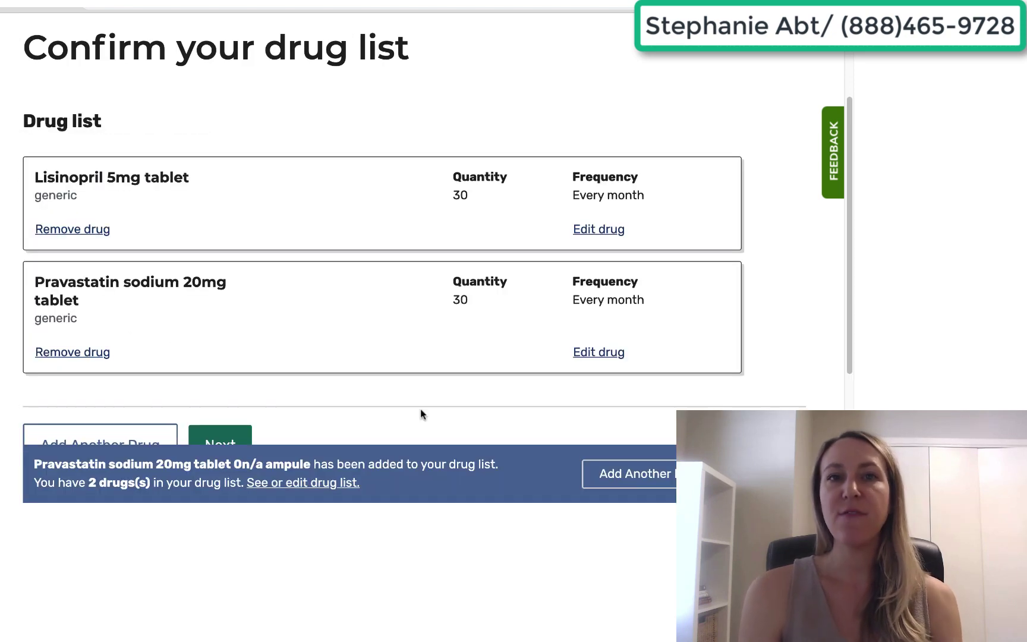
pyautogui.scroll(-2, 420, 414)
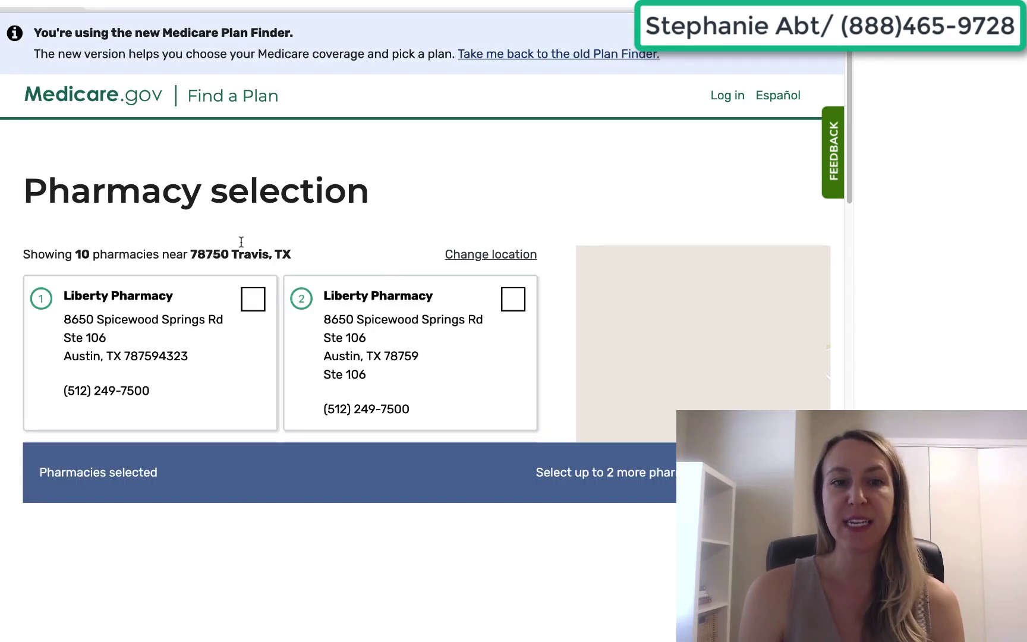
# Select CVS Pharmacy #10139 and Walgreens #11853 as the pharmacies to compare and proceed to the plan results.
pyautogui.scroll(-4, 340, 248)
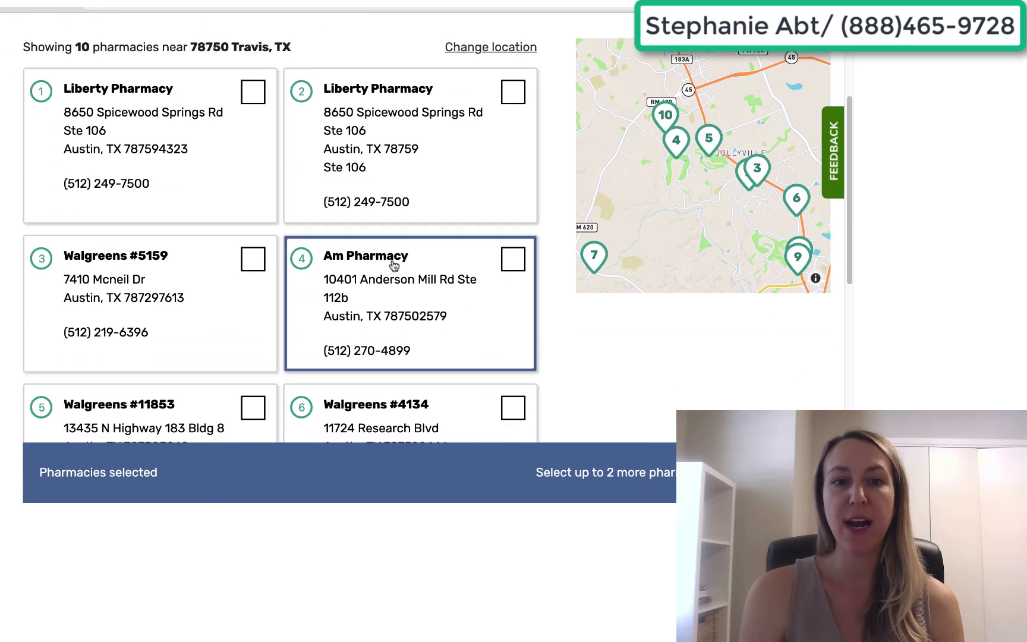
pyautogui.scroll(-4, 394, 265)
pyautogui.scroll(-2, 393, 264)
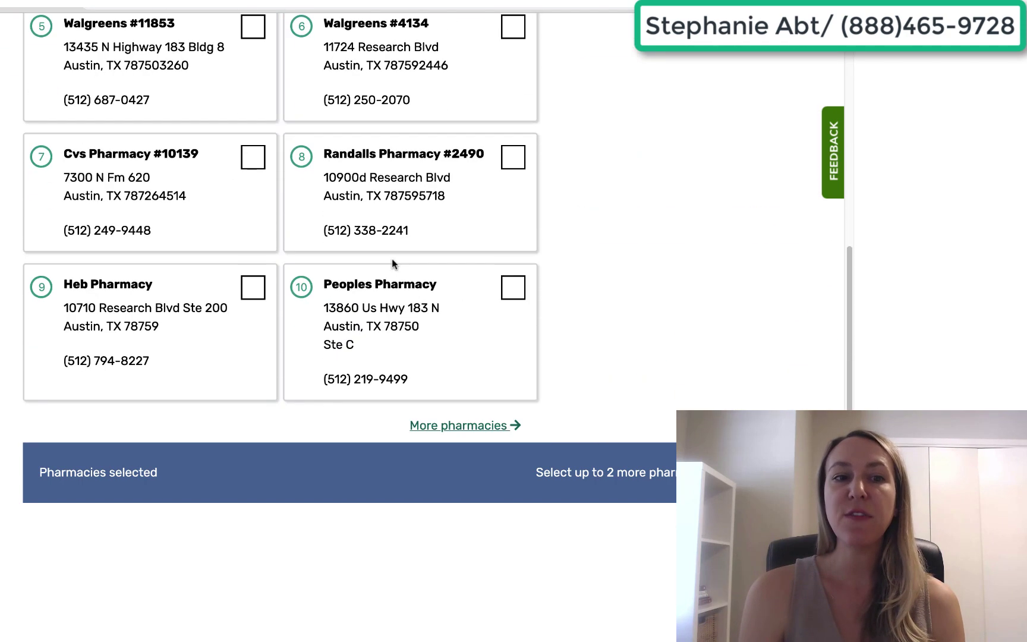
pyautogui.click(262, 155)
pyautogui.scroll(2, 260, 156)
pyautogui.click(255, 104)
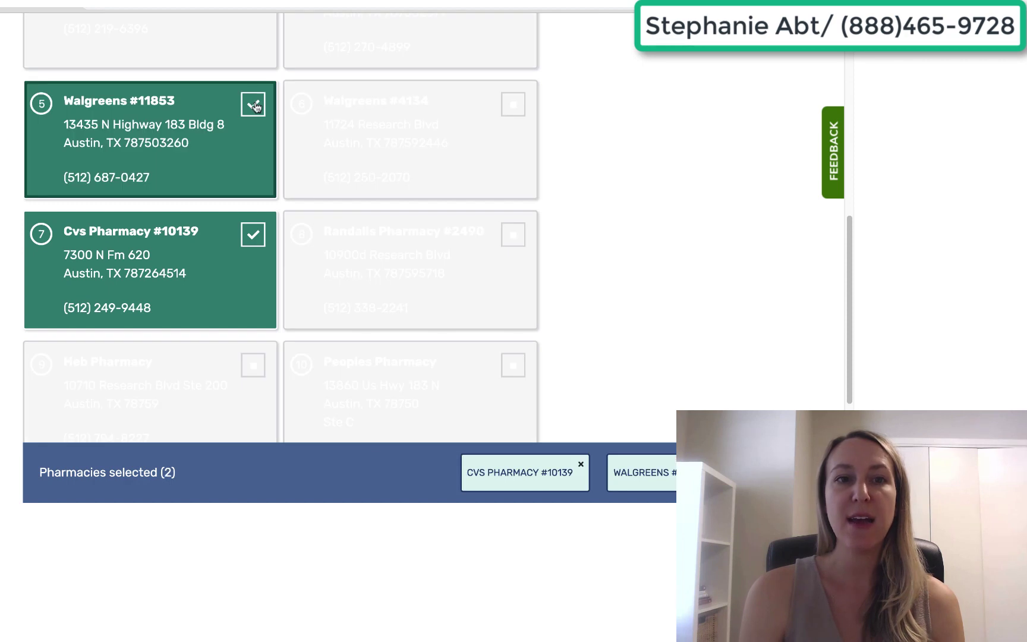
pyautogui.scroll(-3, 567, 232)
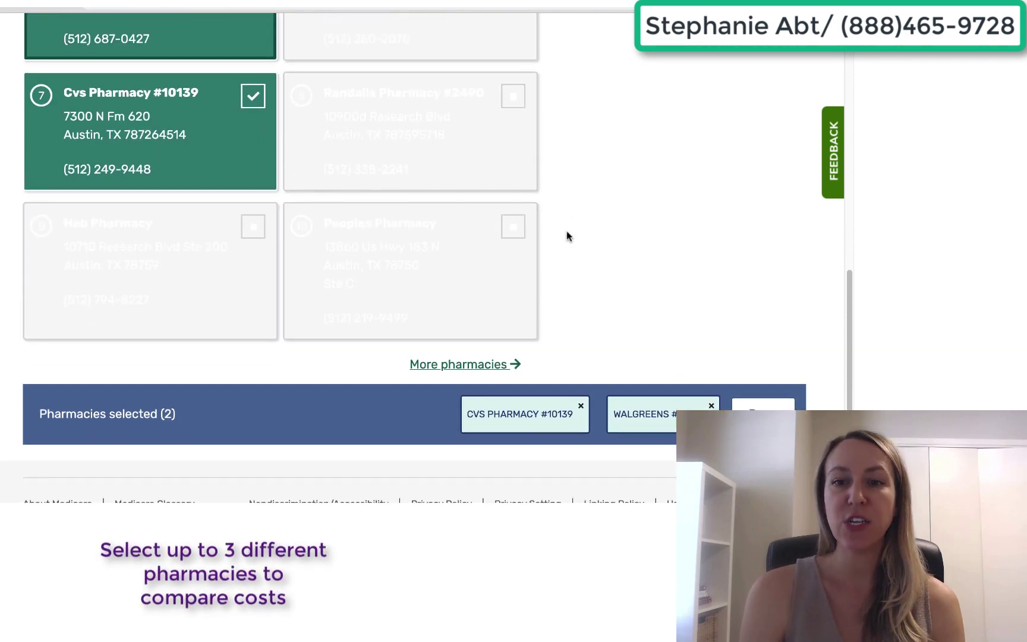
pyautogui.click(763, 404)
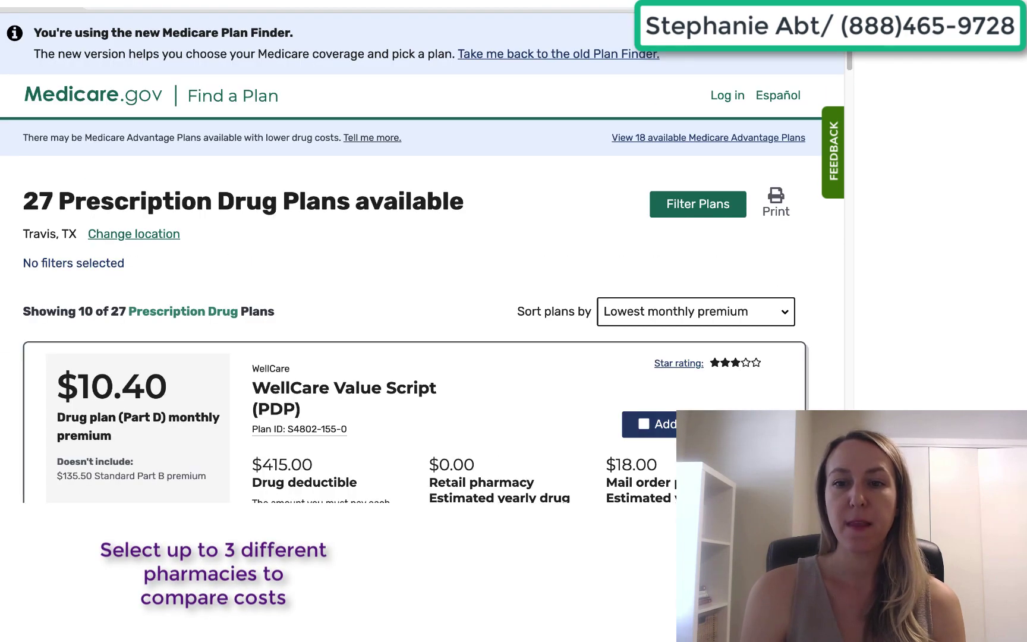
# Examine the prescription drug plans listed by lowest monthly premium and review the available sorting options.
pyautogui.scroll(-3, 360, 354)
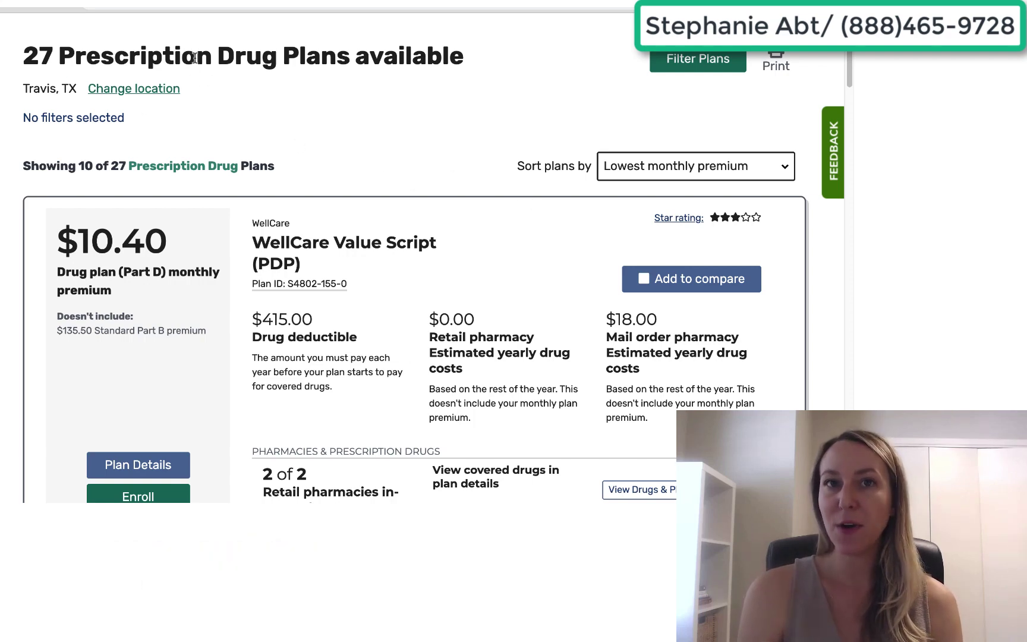
pyautogui.scroll(3, 419, 80)
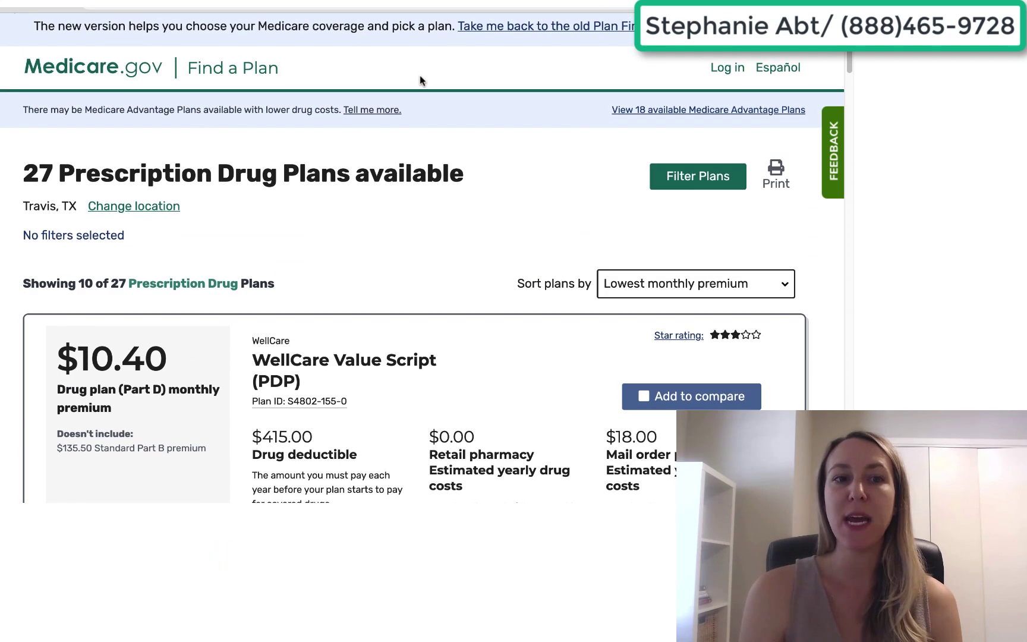
pyautogui.click(755, 293)
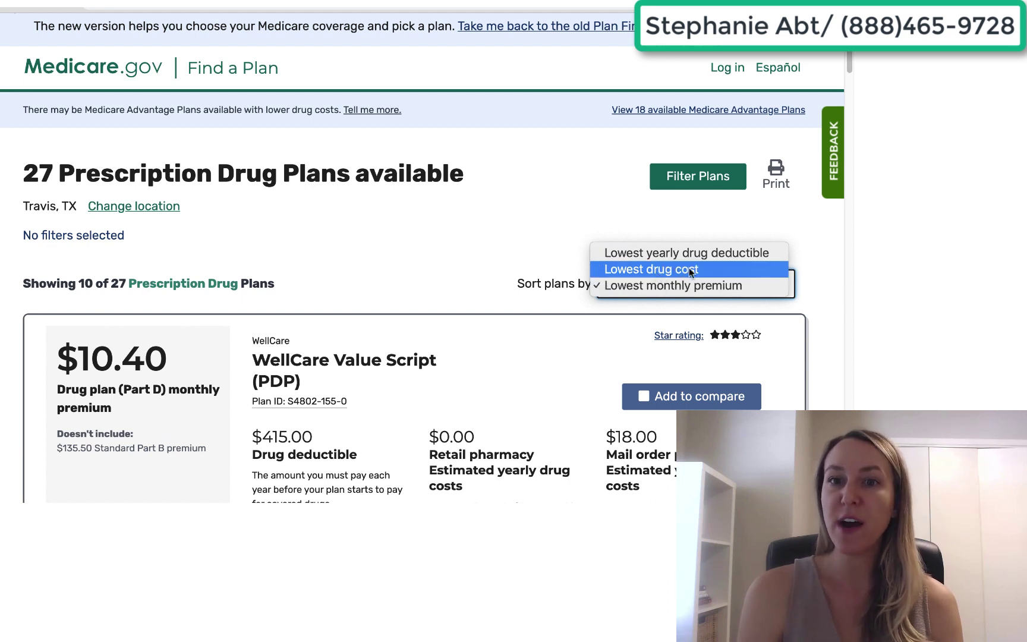
pyautogui.click(508, 236)
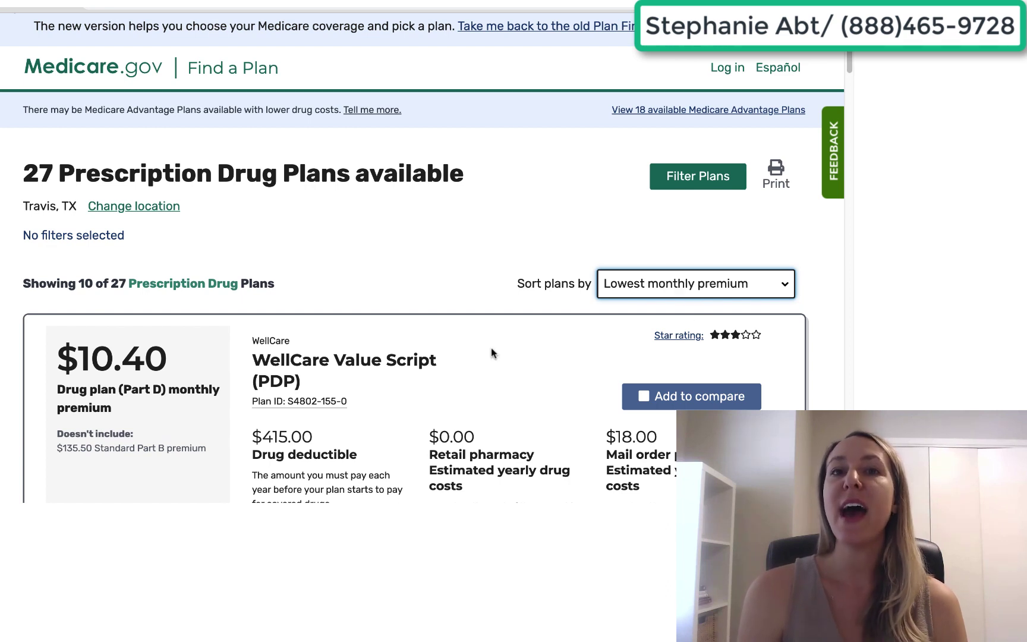
pyautogui.scroll(-1, 491, 354)
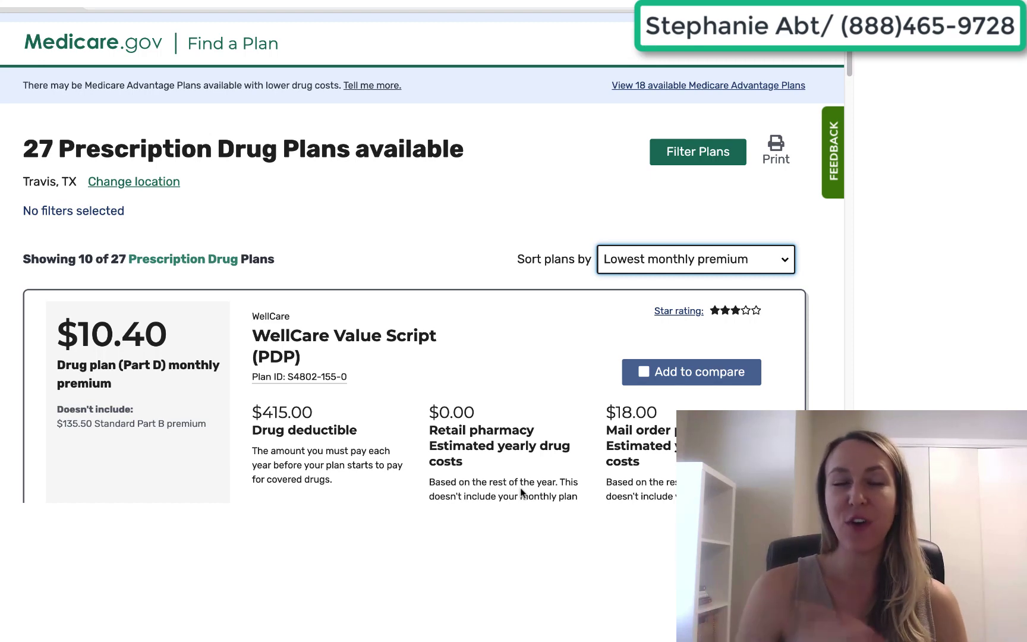
pyautogui.scroll(-3, 520, 487)
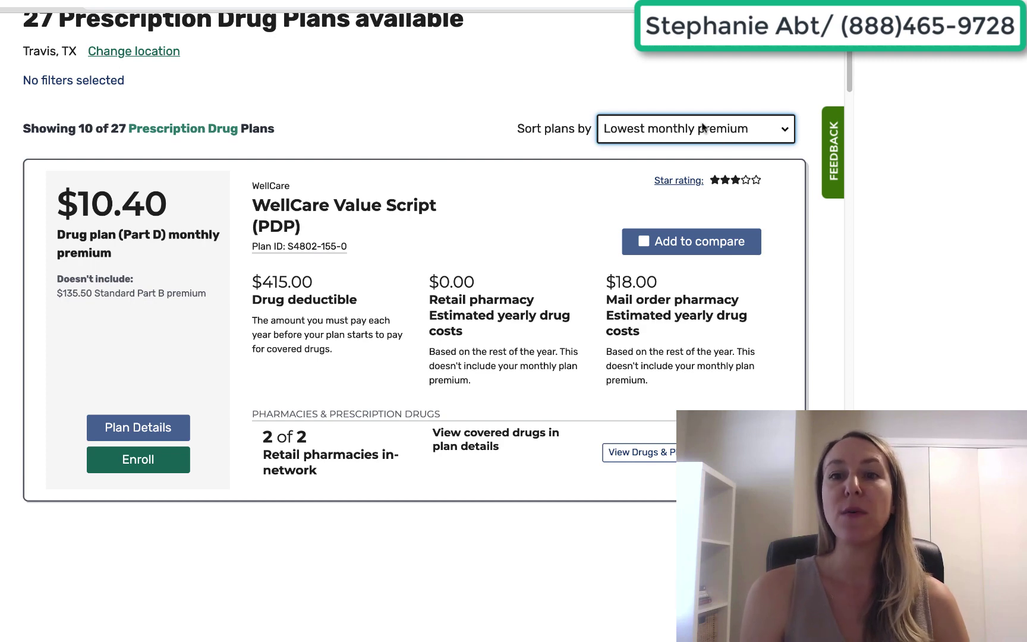
pyautogui.scroll(-3, 104, 231)
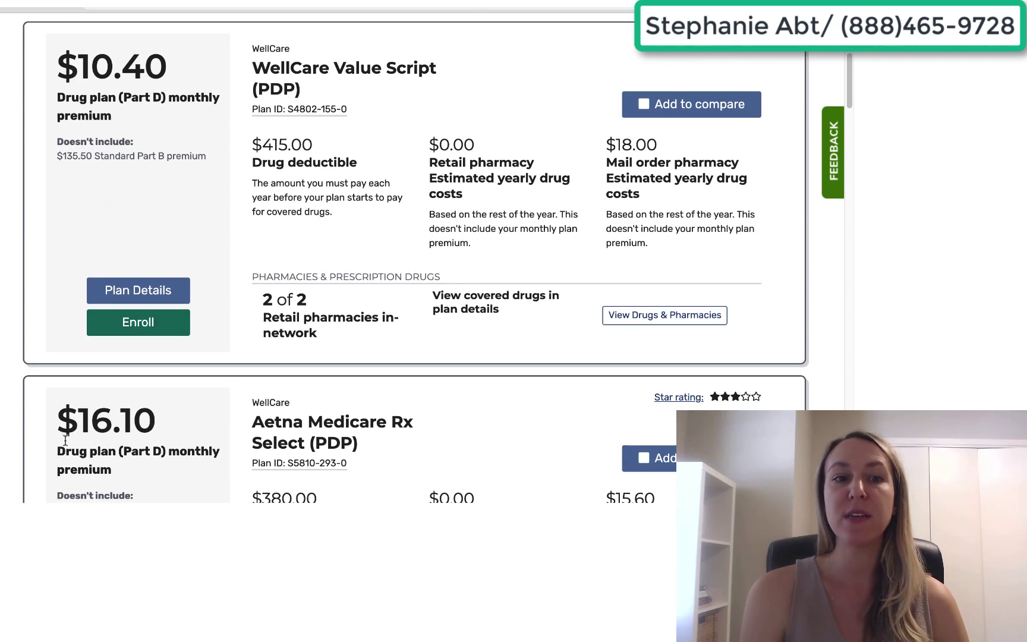
pyautogui.scroll(-3, 131, 277)
pyautogui.scroll(6, 131, 274)
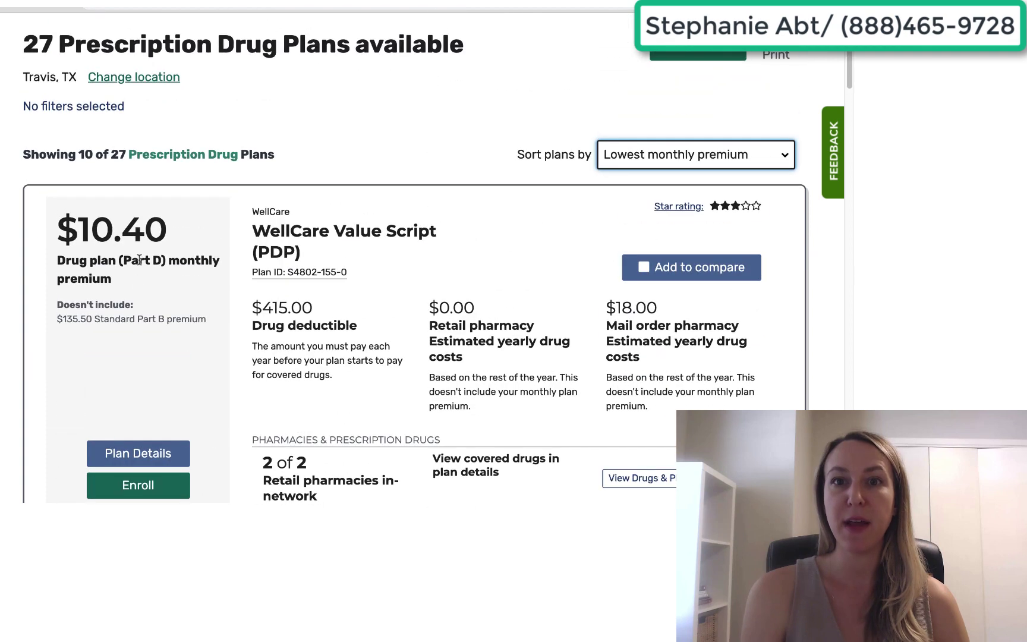
# Sort the plans by lowest drug cost, by lowest yearly drug deductible, and back to lowest monthly premium.
pyautogui.click(692, 156)
pyautogui.click(687, 139)
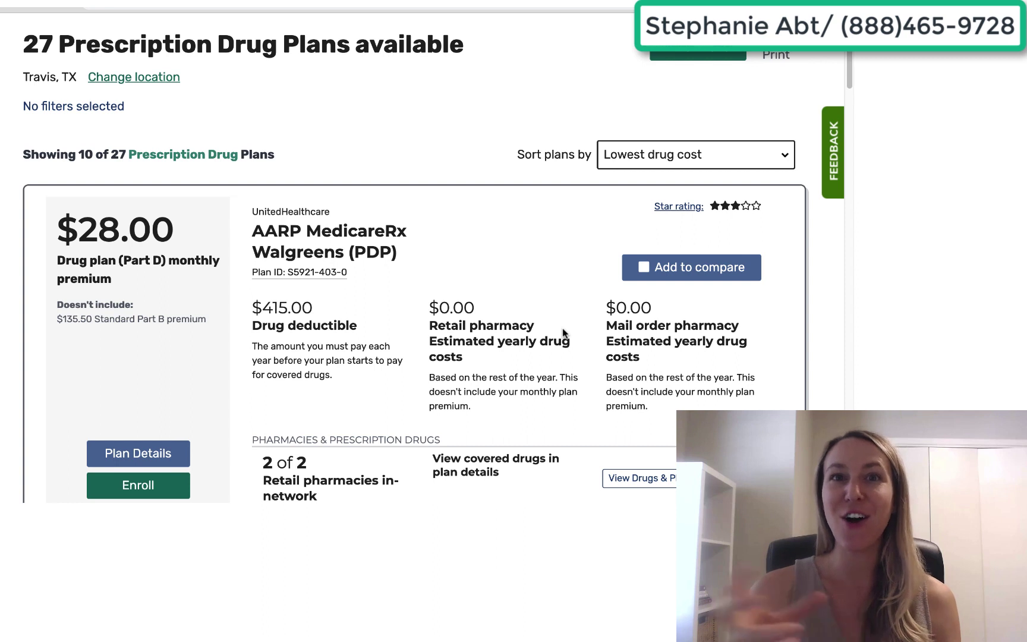
pyautogui.click(665, 161)
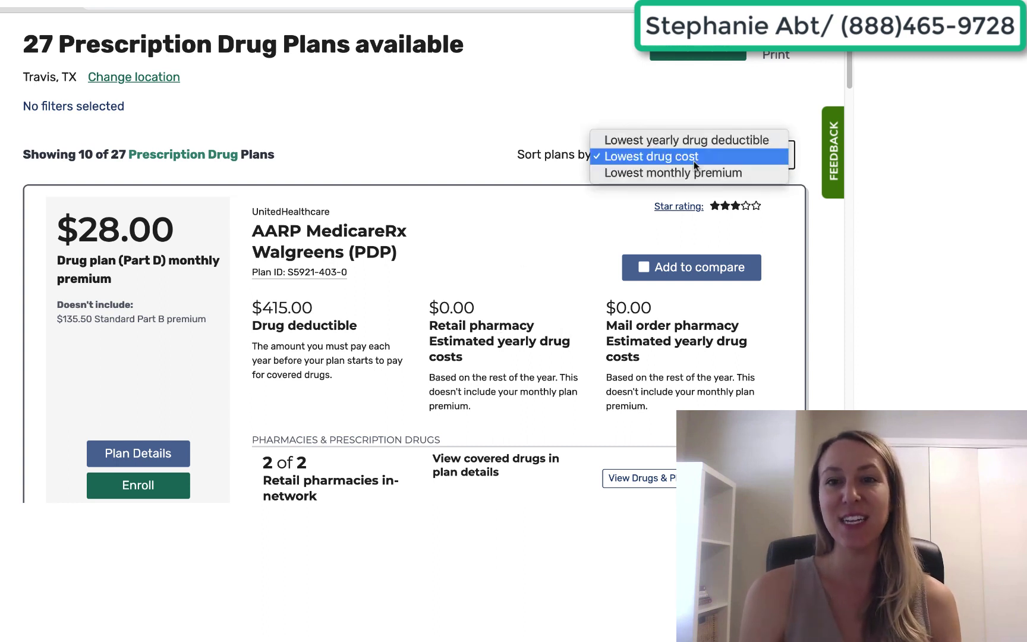
pyautogui.click(704, 141)
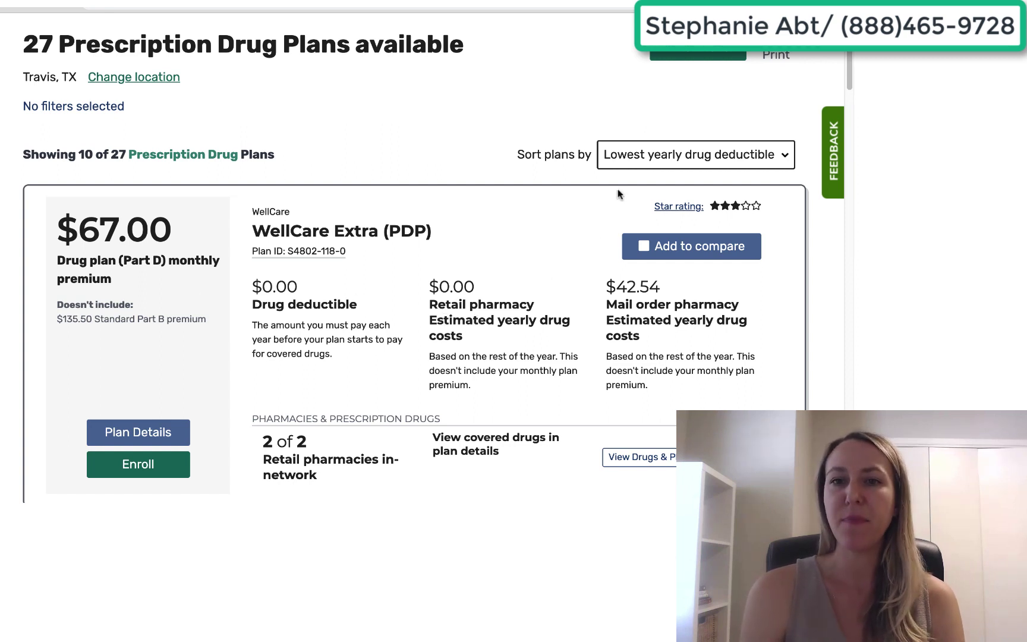
pyautogui.click(652, 158)
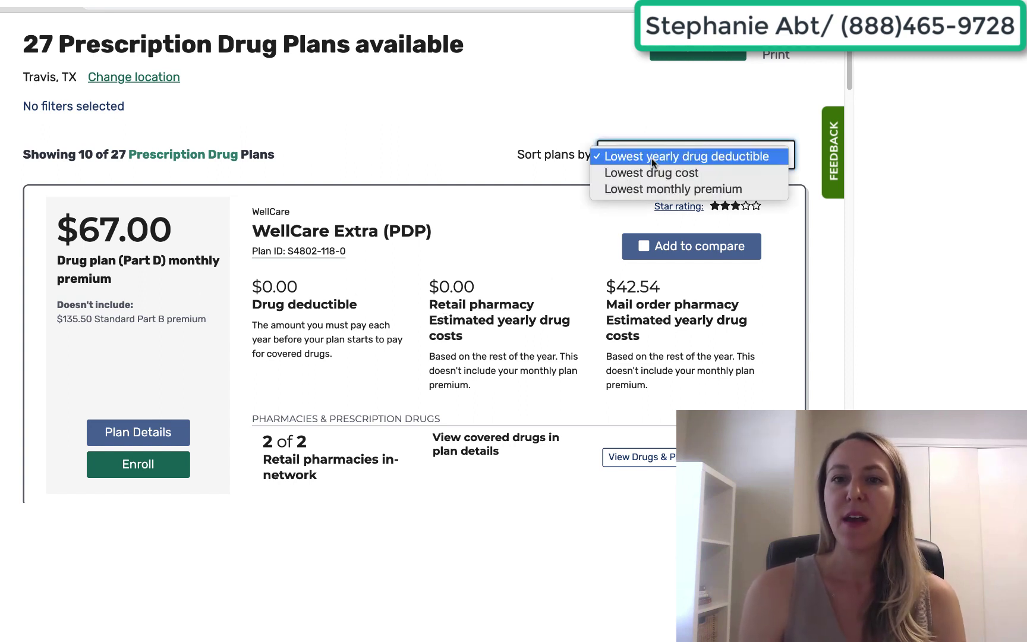
pyautogui.click(677, 192)
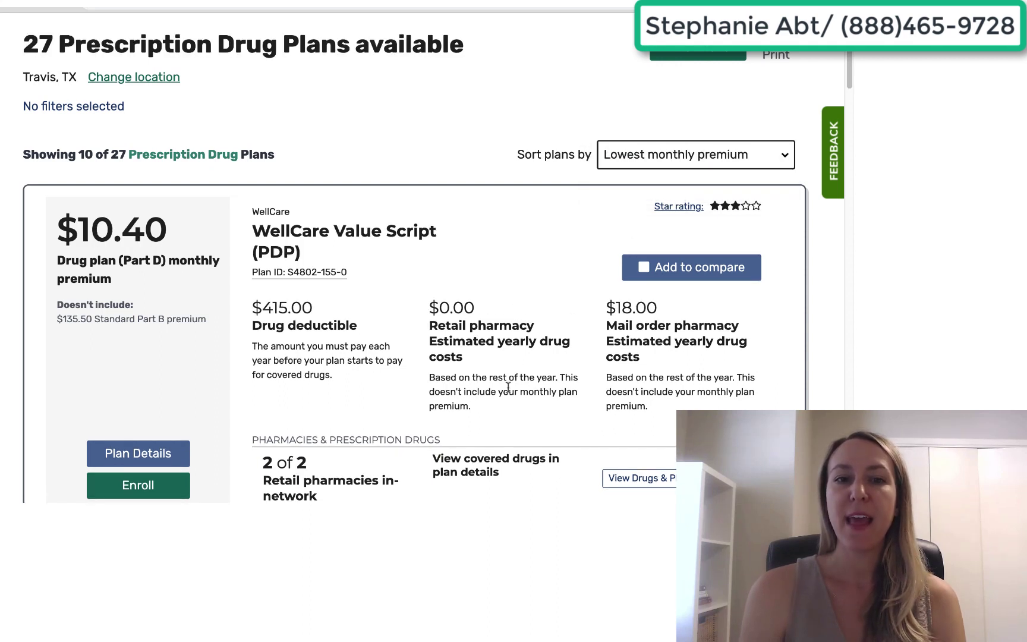
# Open the plan details of the WellCare Value Script (PDP) drug plan.
pyautogui.scroll(-2, 258, 302)
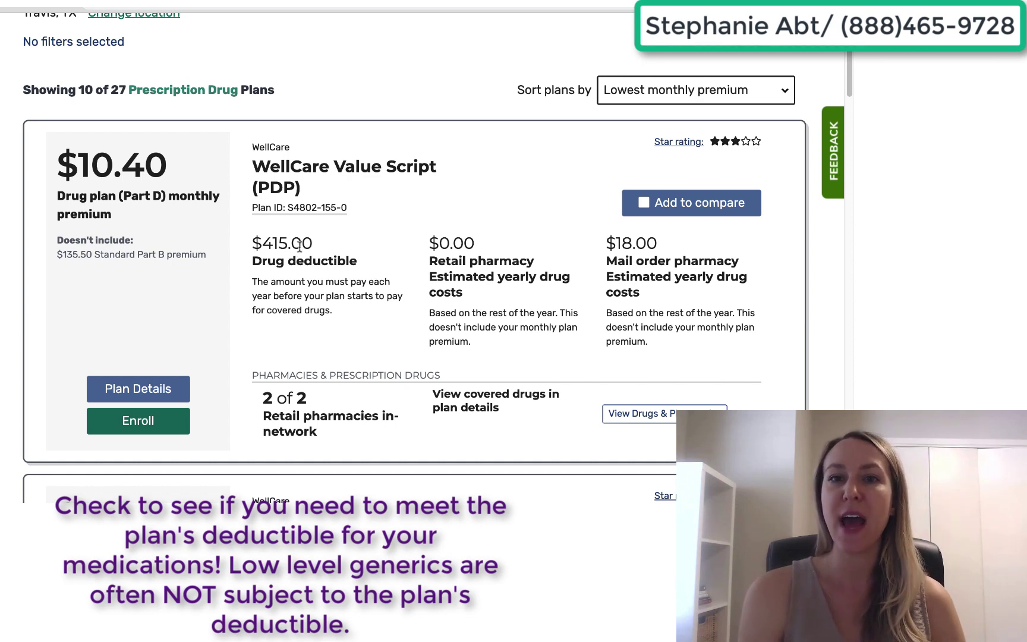
pyautogui.scroll(-3, 391, 275)
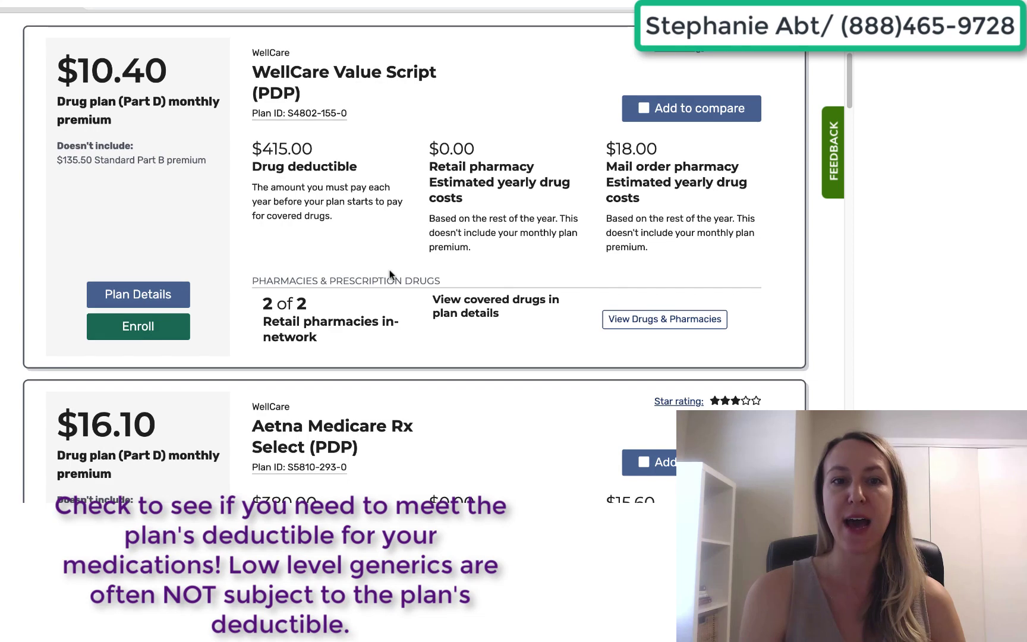
pyautogui.click(138, 294)
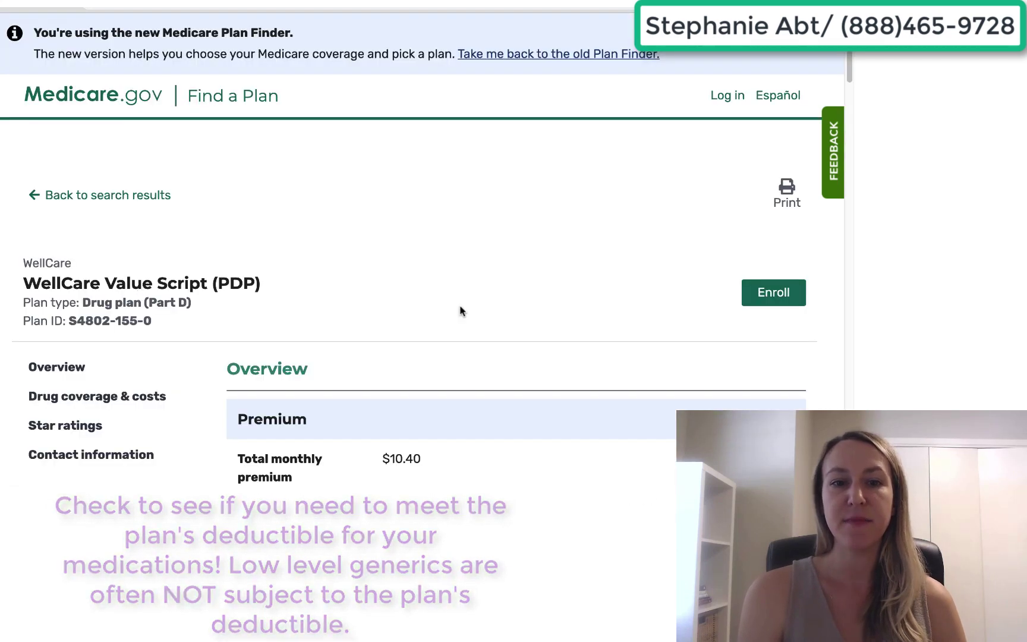
# Examine the plan's premium, deductible, and drug costs during coverage phases at Walgreens #11853 and CVS Pharmacy #10139.
pyautogui.scroll(-5, 461, 310)
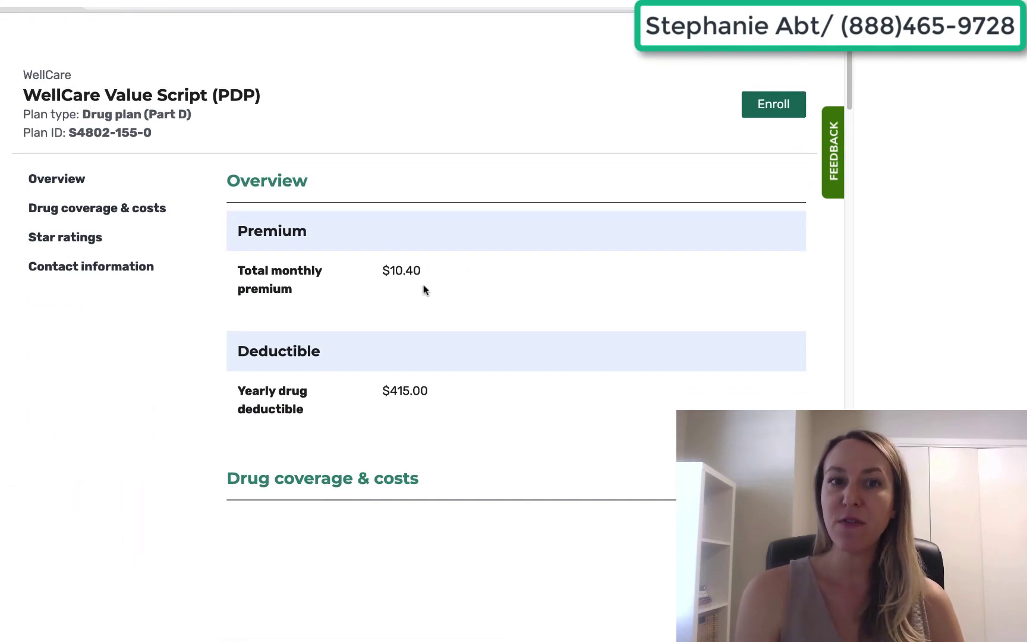
pyautogui.scroll(-5, 424, 287)
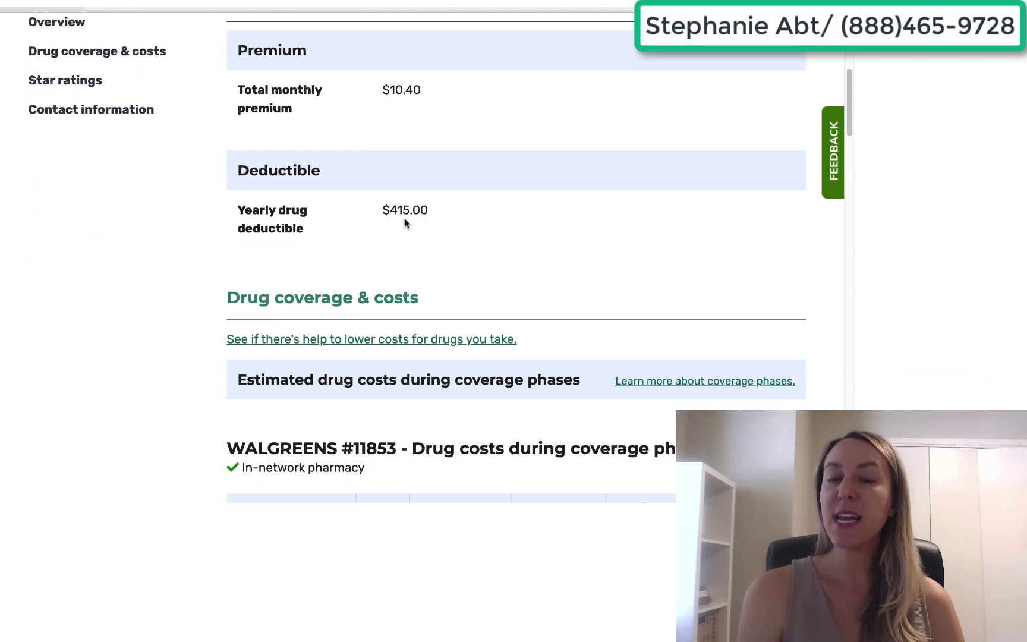
pyautogui.scroll(-4, 422, 225)
pyautogui.scroll(-4, 423, 225)
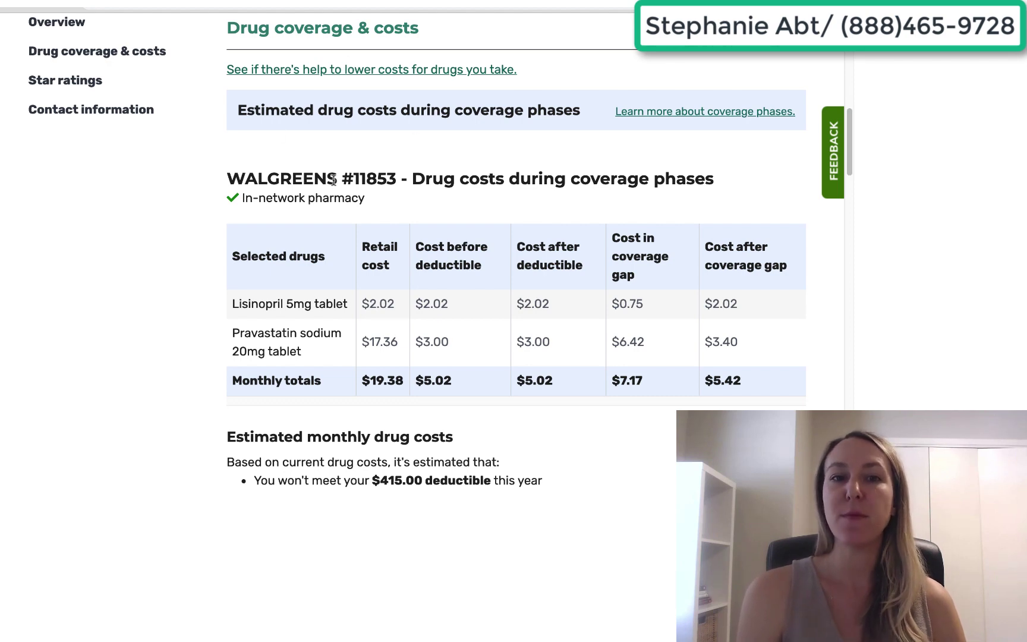
pyautogui.scroll(-14, 334, 179)
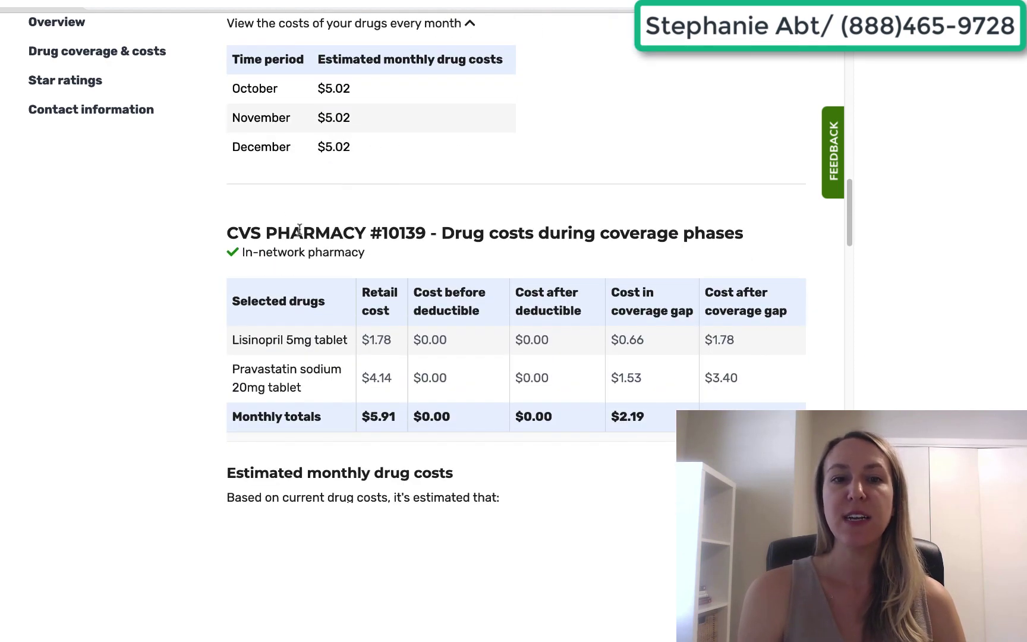
pyautogui.scroll(11, 353, 237)
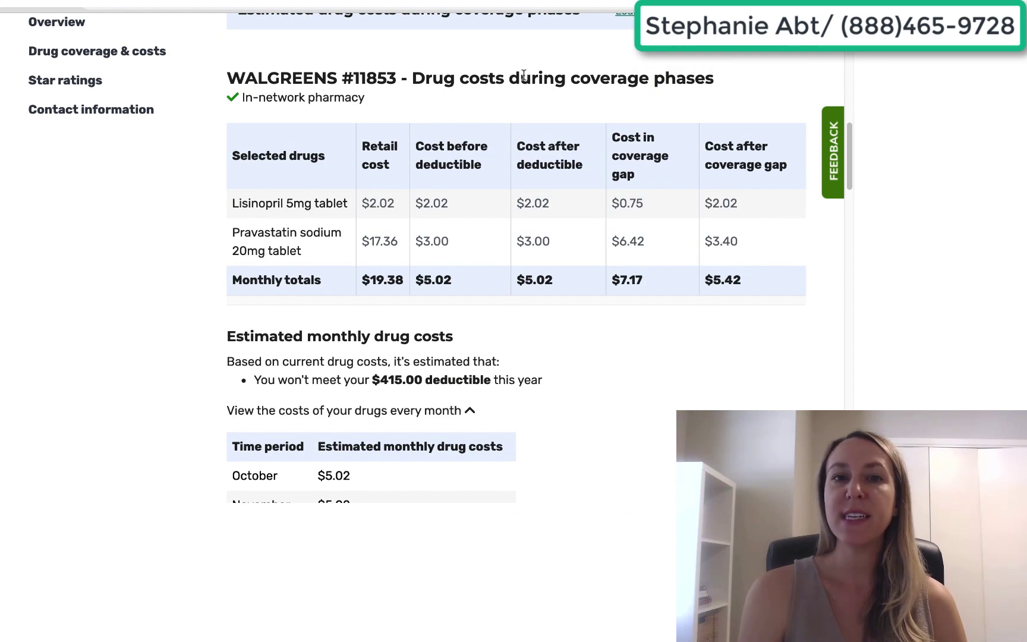
pyautogui.scroll(4, 523, 77)
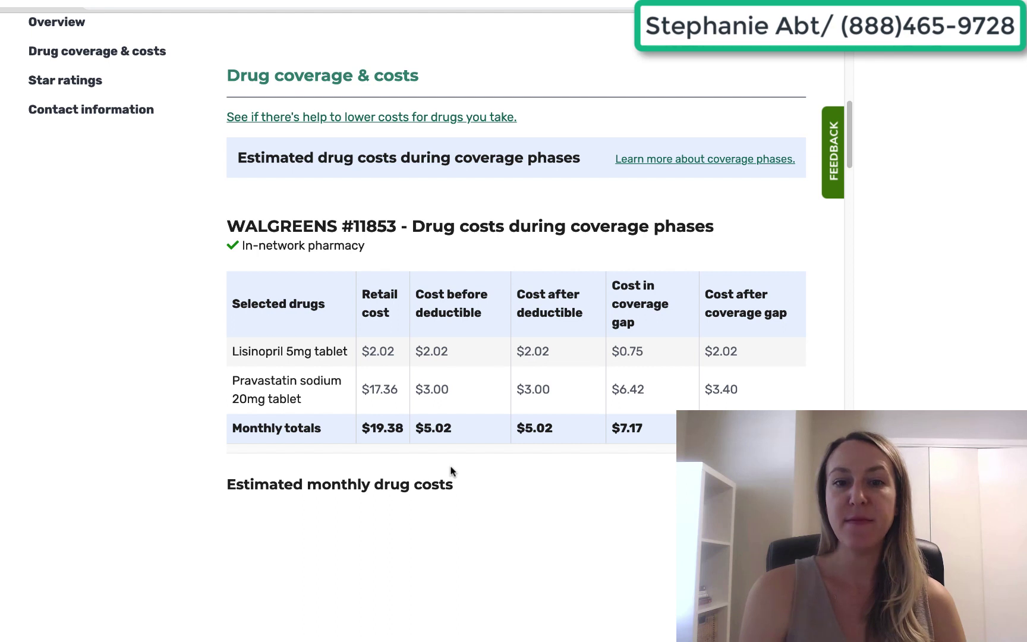
# Compare the WellCare Value Script (PDP) plan's coverage-phase costs and estimated monthly drug costs at Walgreens #11853 and CVS Pharmacy #10139.
pyautogui.scroll(-10, 450, 471)
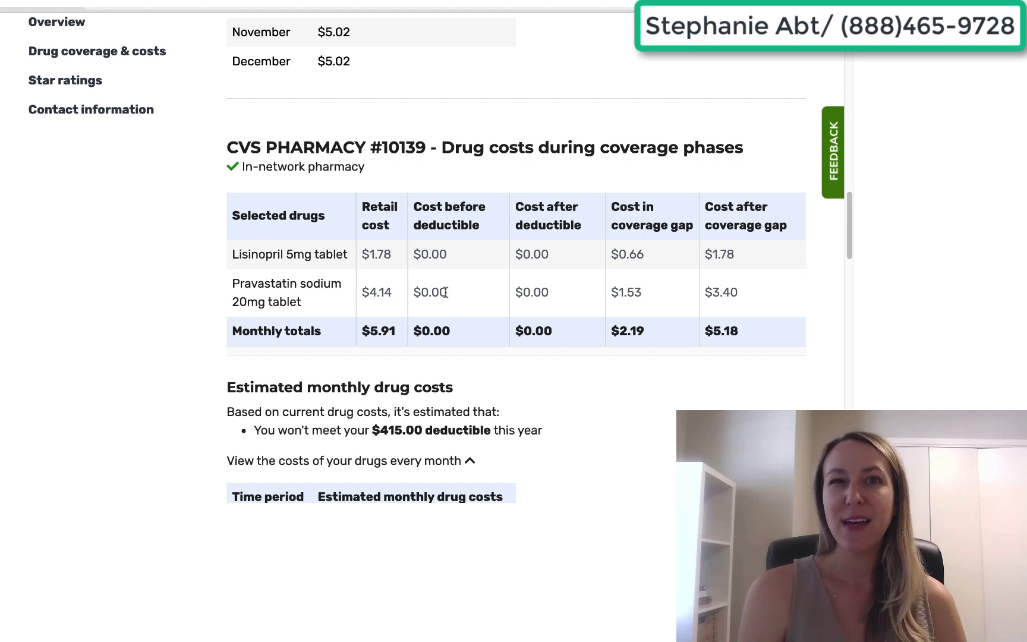
pyautogui.scroll(-3, 532, 379)
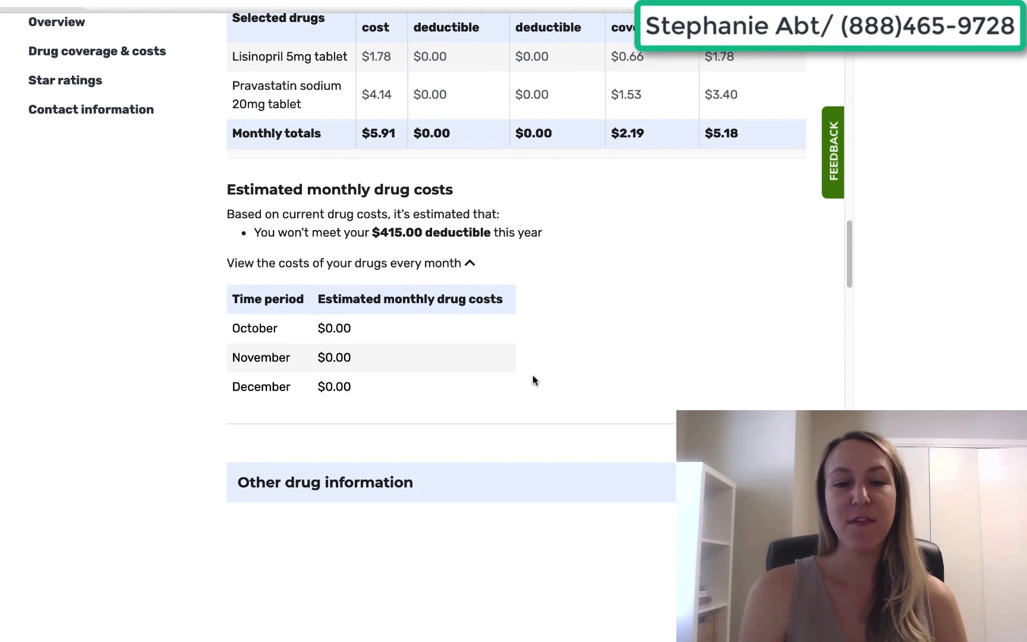
pyautogui.scroll(15, 532, 379)
pyautogui.scroll(-5, 532, 378)
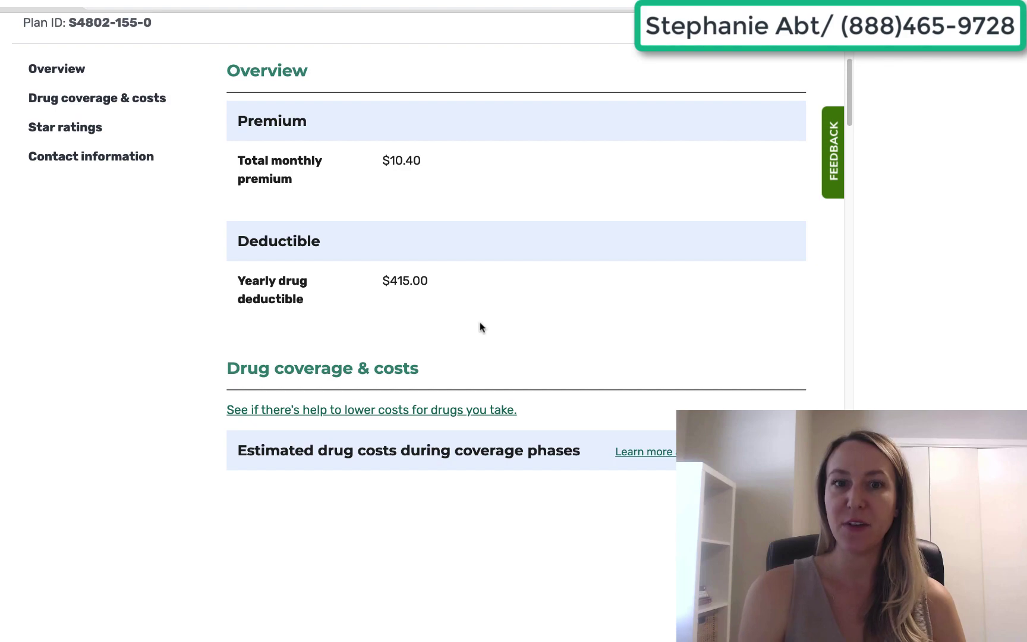
pyautogui.scroll(-13, 481, 327)
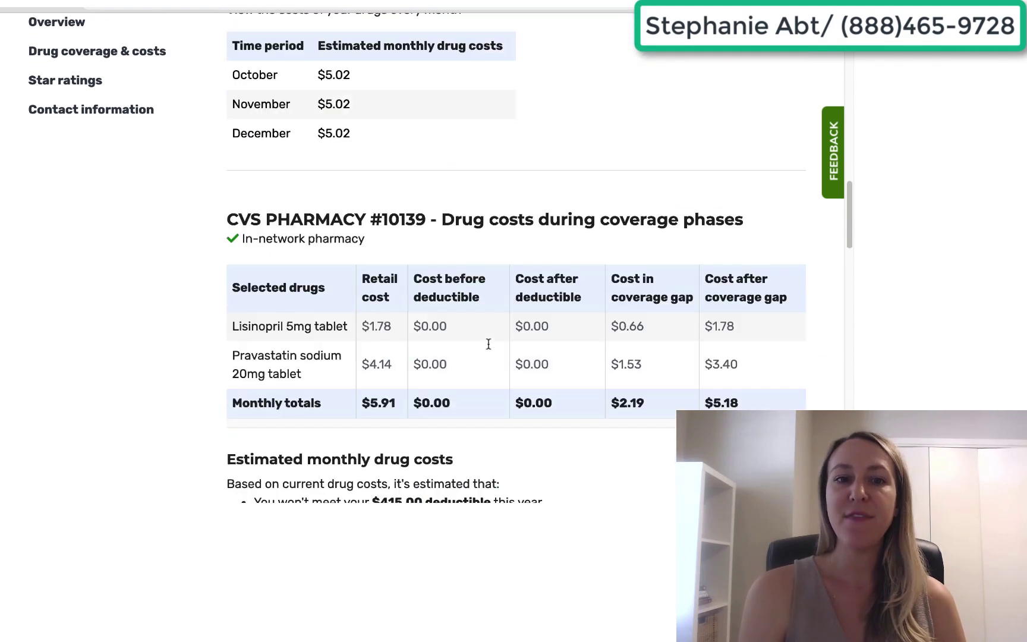
pyautogui.scroll(-1, 489, 345)
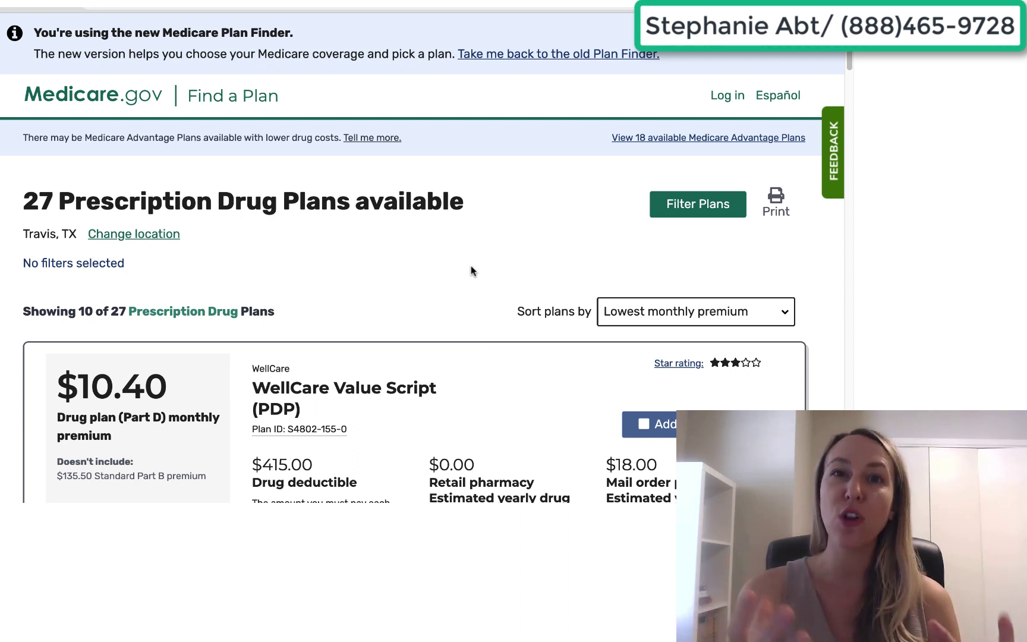
# Back in the plan list, compare the monthly premiums and estimated yearly retail and mail order drug costs of the listed drug plans.
pyautogui.scroll(-1, 474, 271)
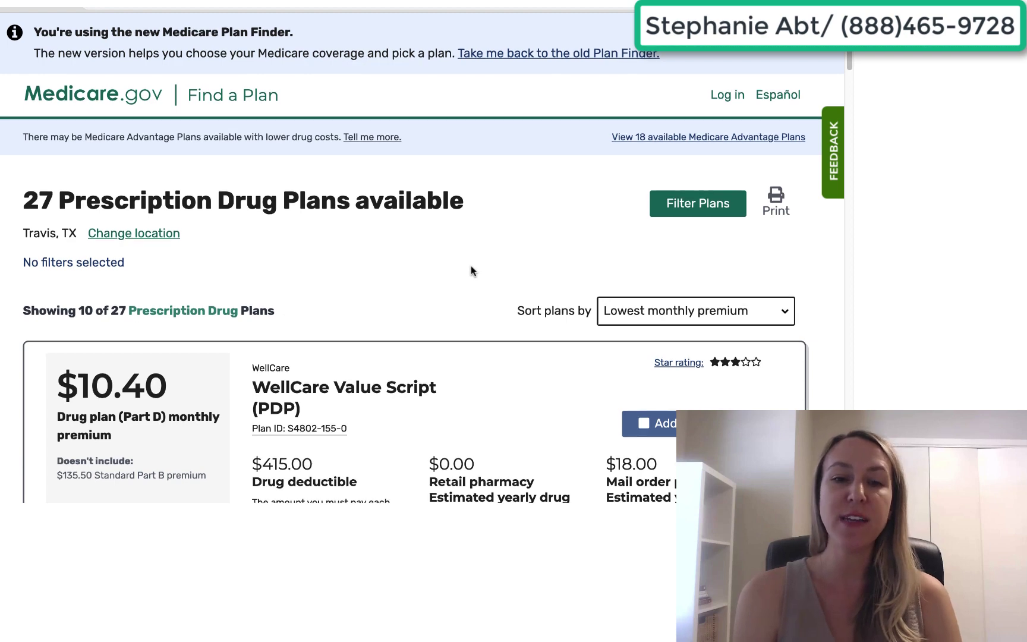
pyautogui.scroll(-3, 473, 271)
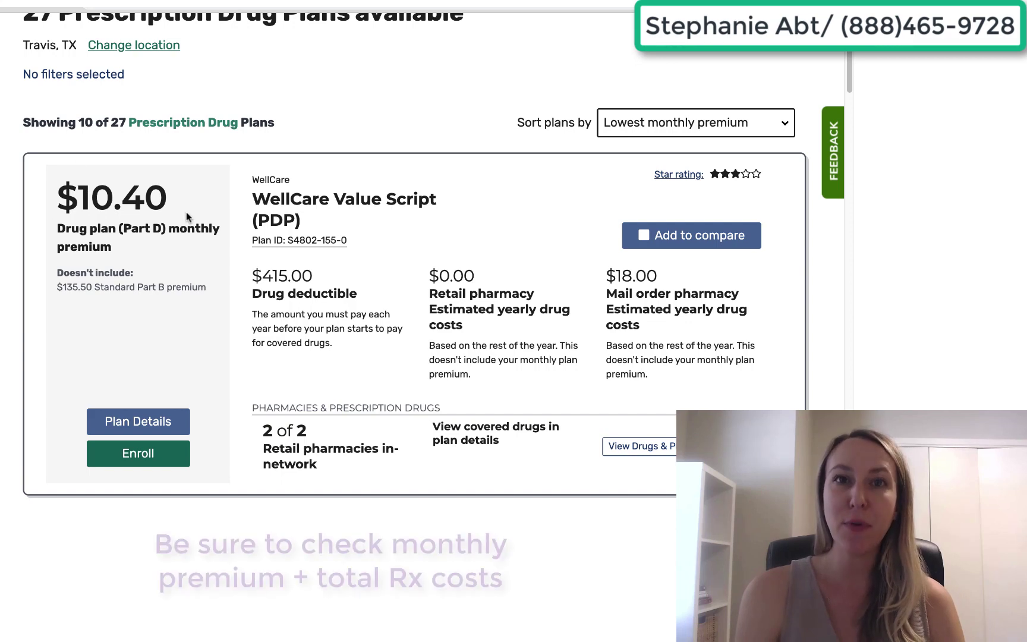
pyautogui.scroll(-2, 492, 318)
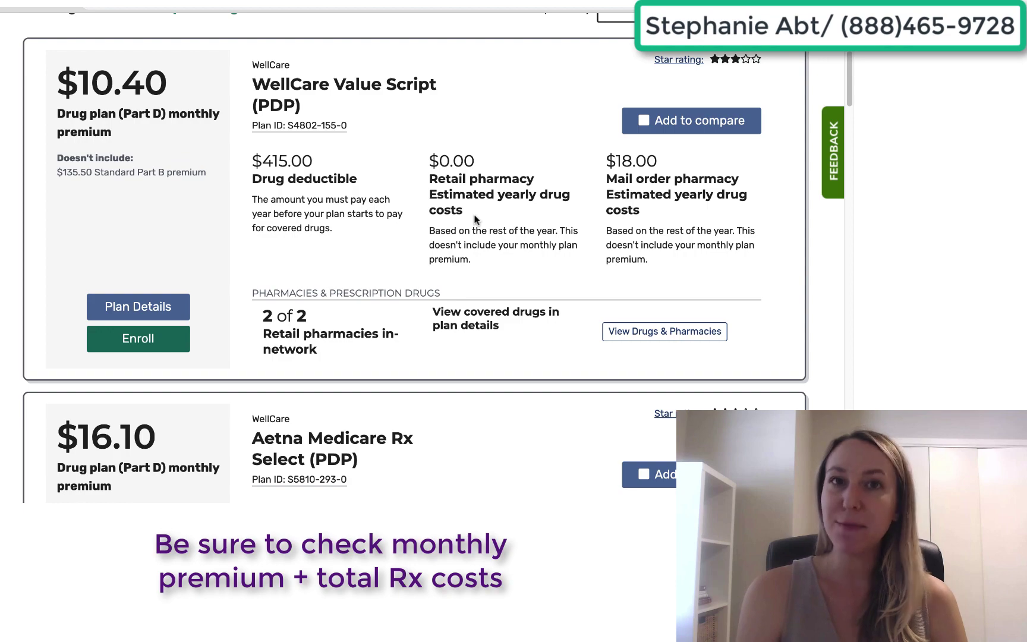
pyautogui.scroll(-10, 474, 220)
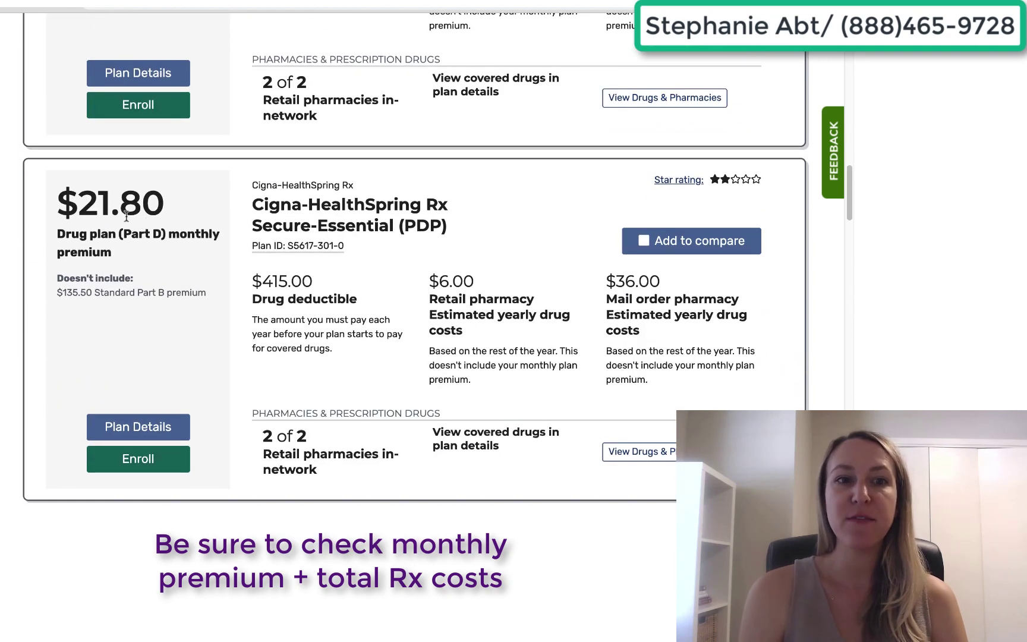
pyautogui.scroll(6, 120, 216)
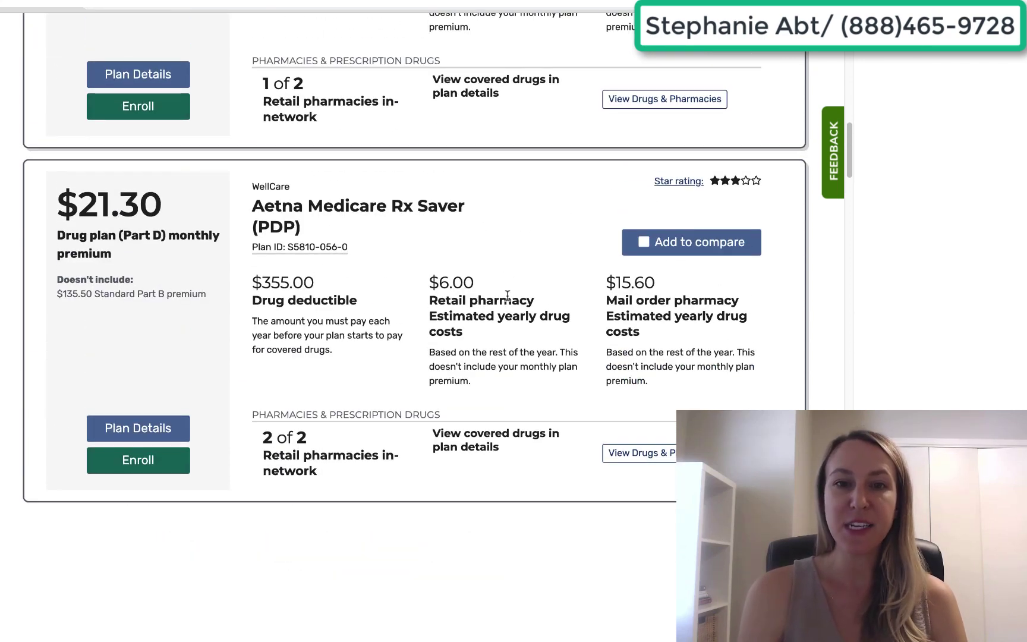
pyautogui.scroll(-7, 507, 295)
pyautogui.scroll(1, 499, 291)
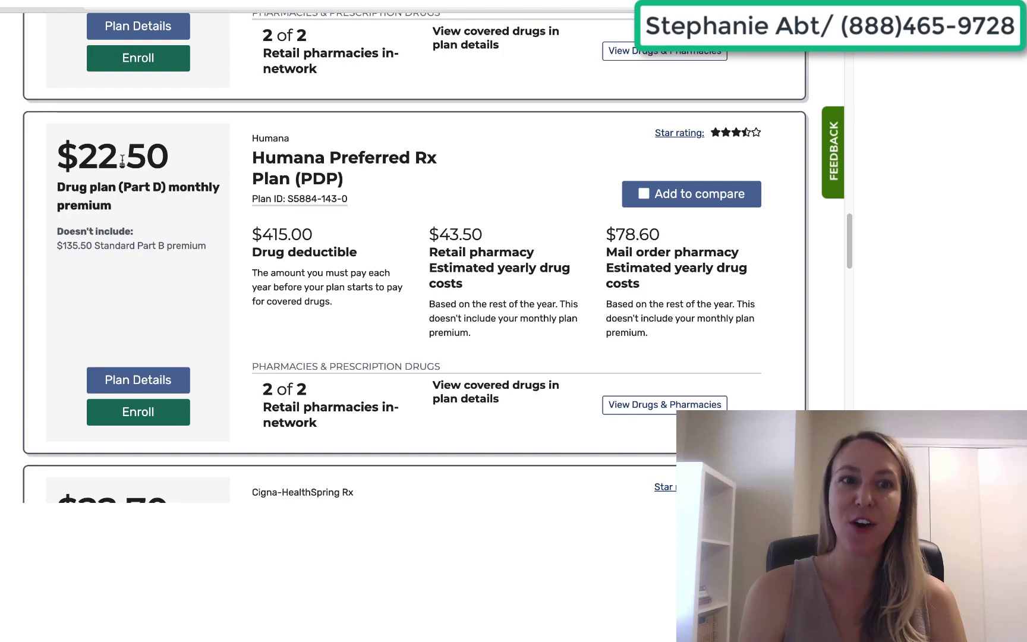
pyautogui.scroll(20, 122, 159)
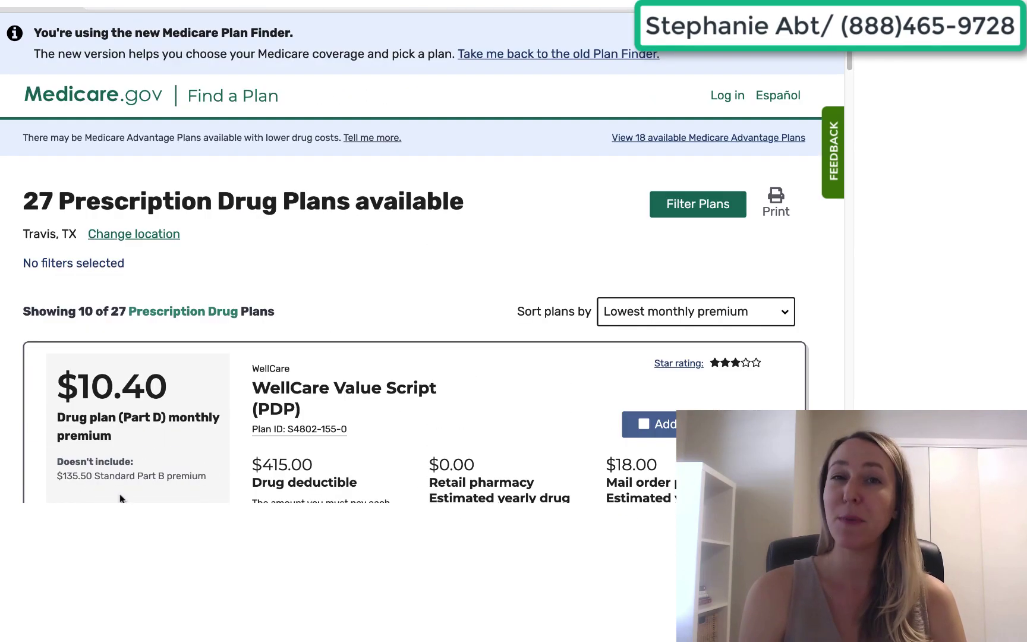
pyautogui.scroll(-3, 501, 473)
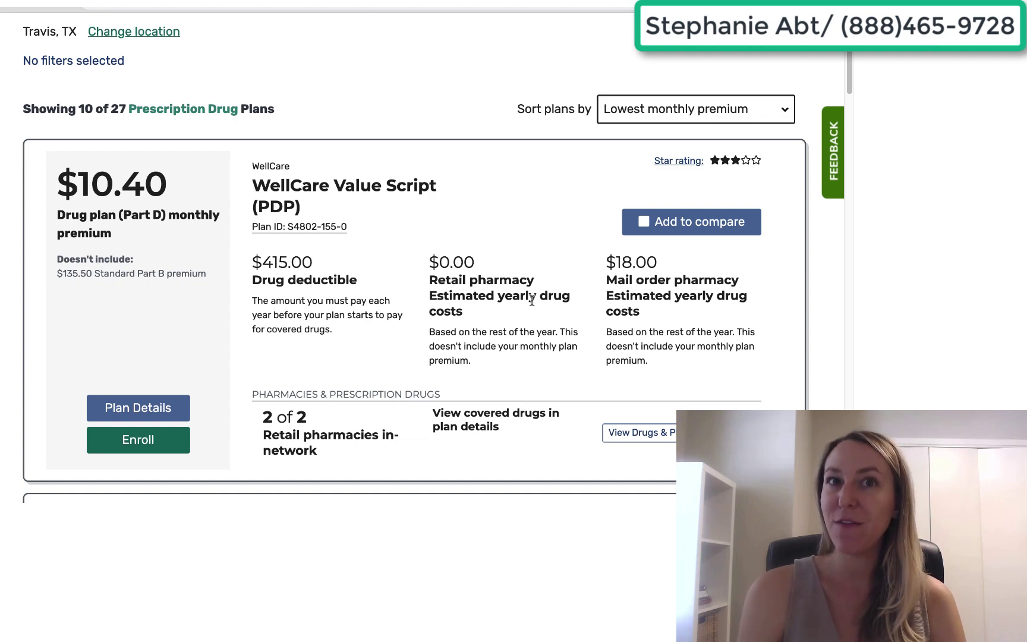
pyautogui.scroll(4, 532, 301)
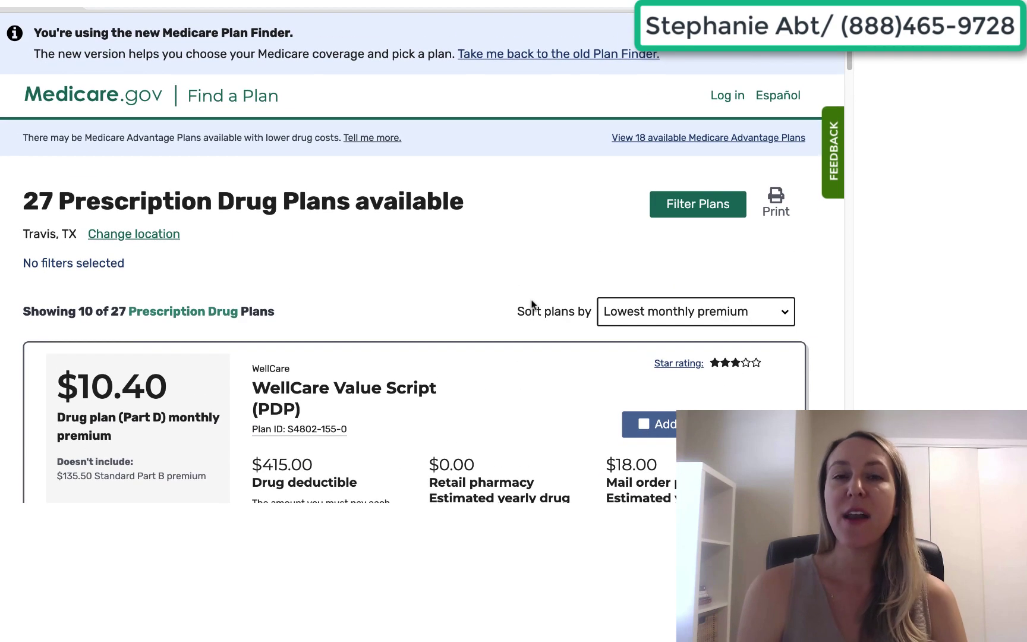
# Filter the drug plans to those rated 3 stars & up and accepted across the U.S.
pyautogui.click(704, 204)
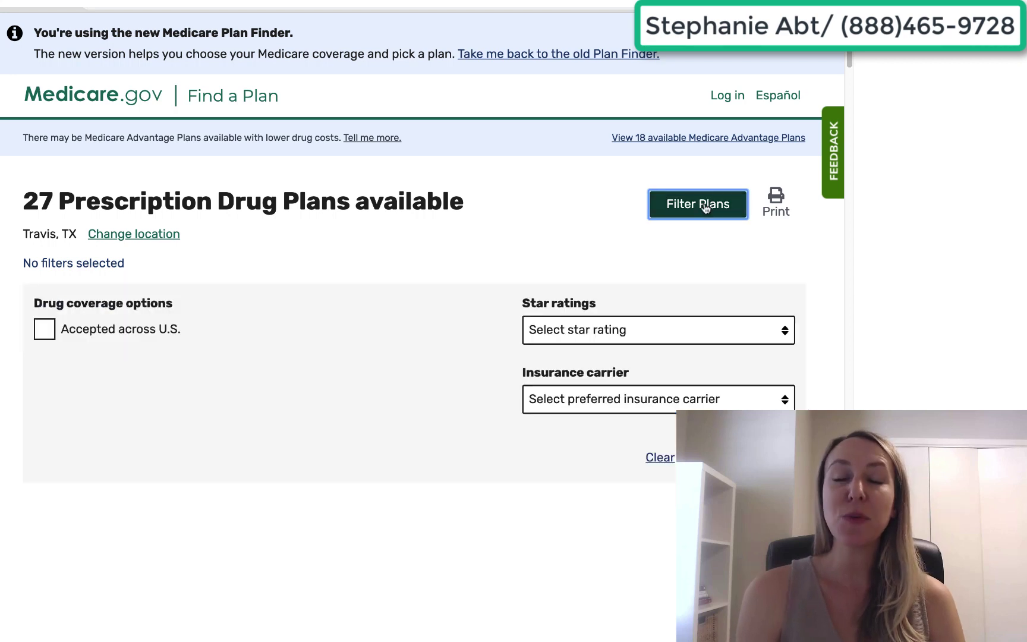
pyautogui.scroll(-2, 729, 274)
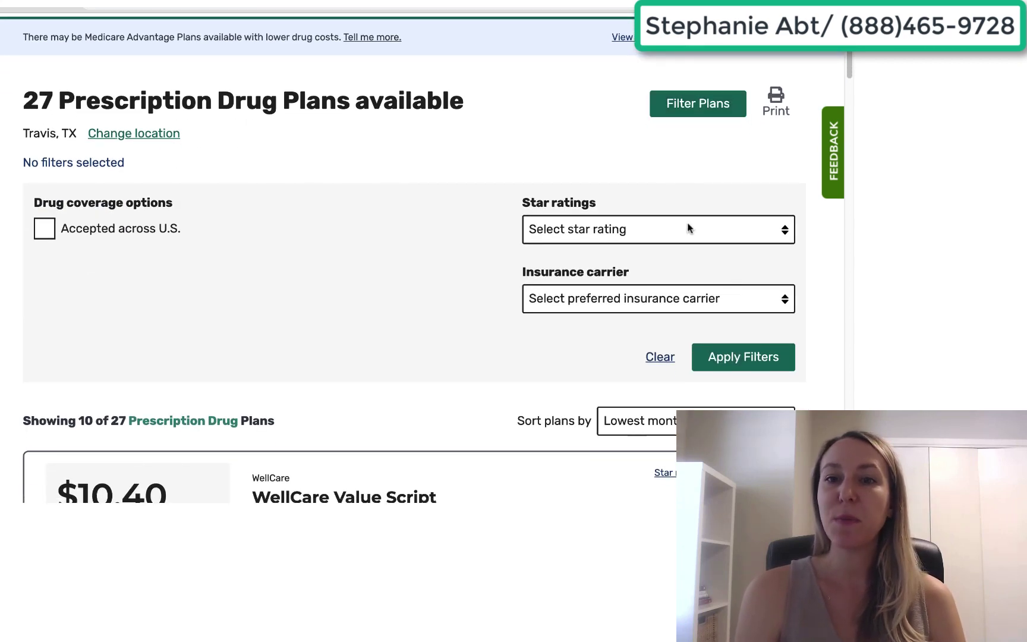
pyautogui.click(688, 229)
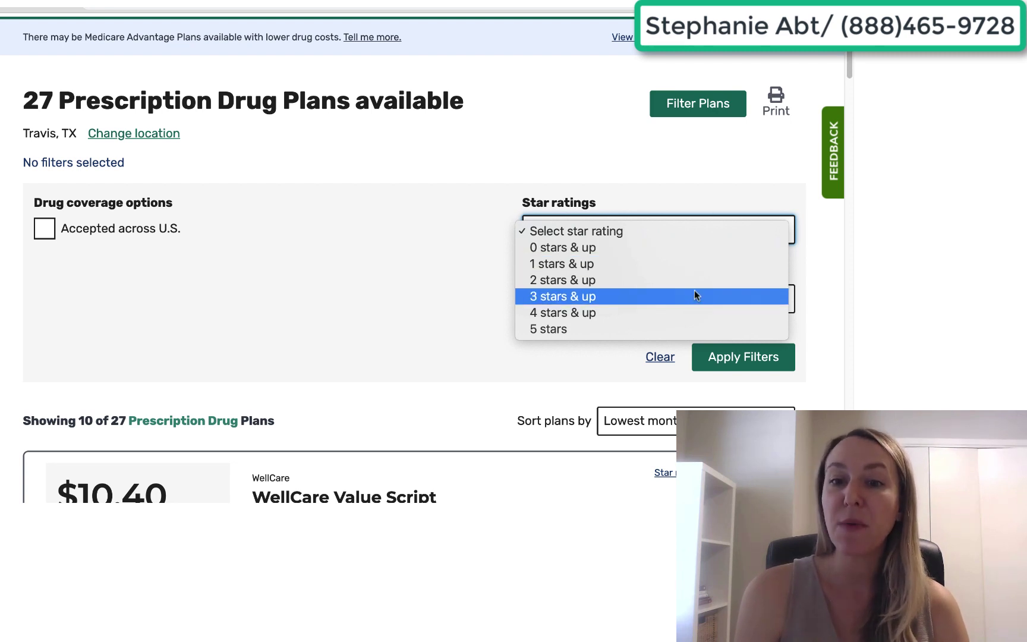
pyautogui.click(694, 296)
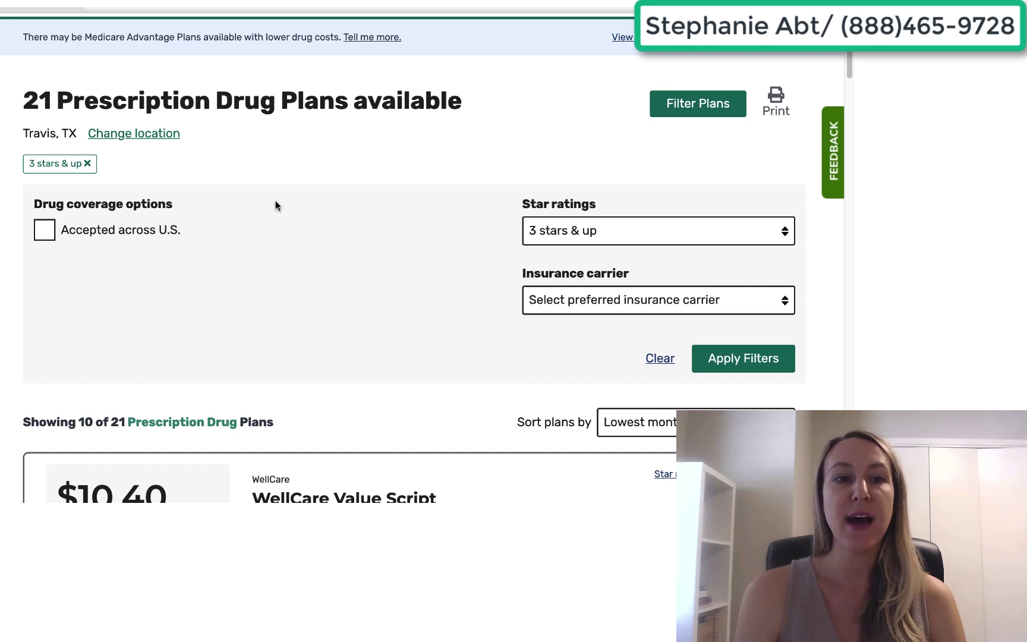
pyautogui.click(45, 232)
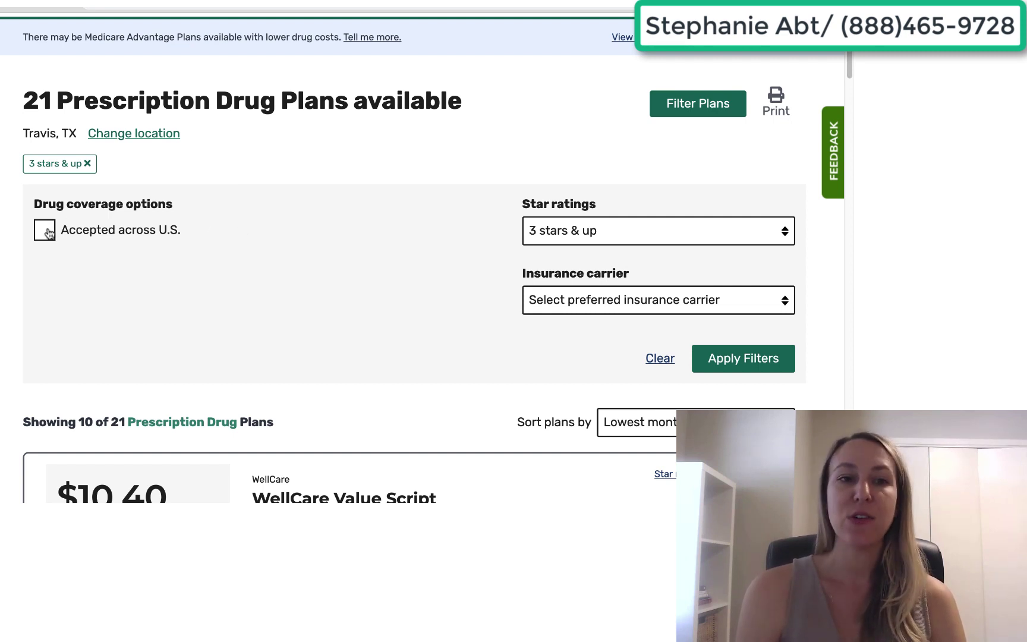
pyautogui.click(762, 361)
pyautogui.scroll(-4, 762, 360)
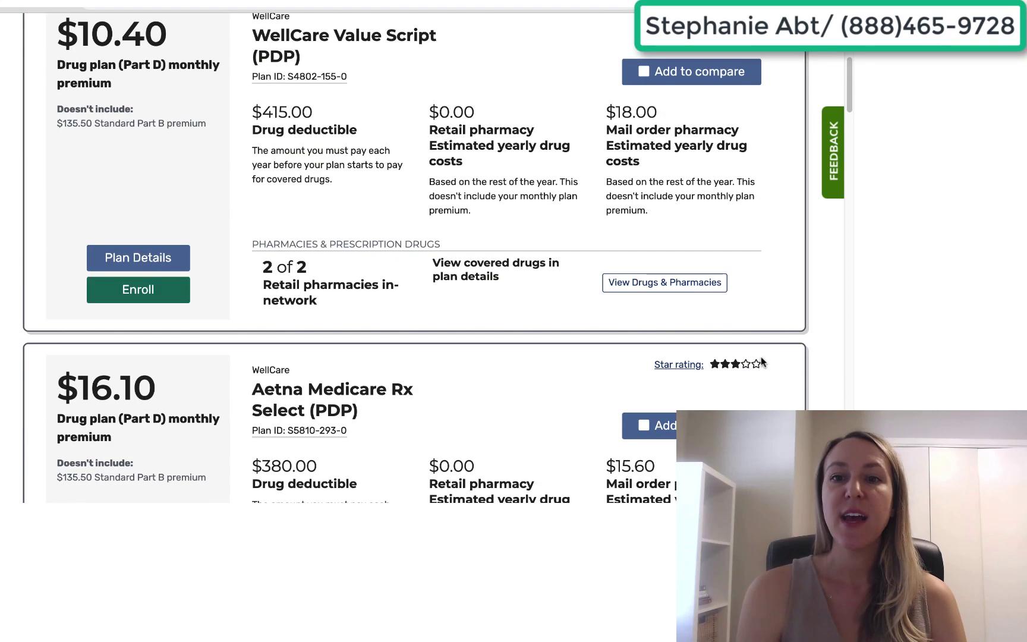
pyautogui.scroll(-3, 541, 357)
pyautogui.scroll(8, 548, 315)
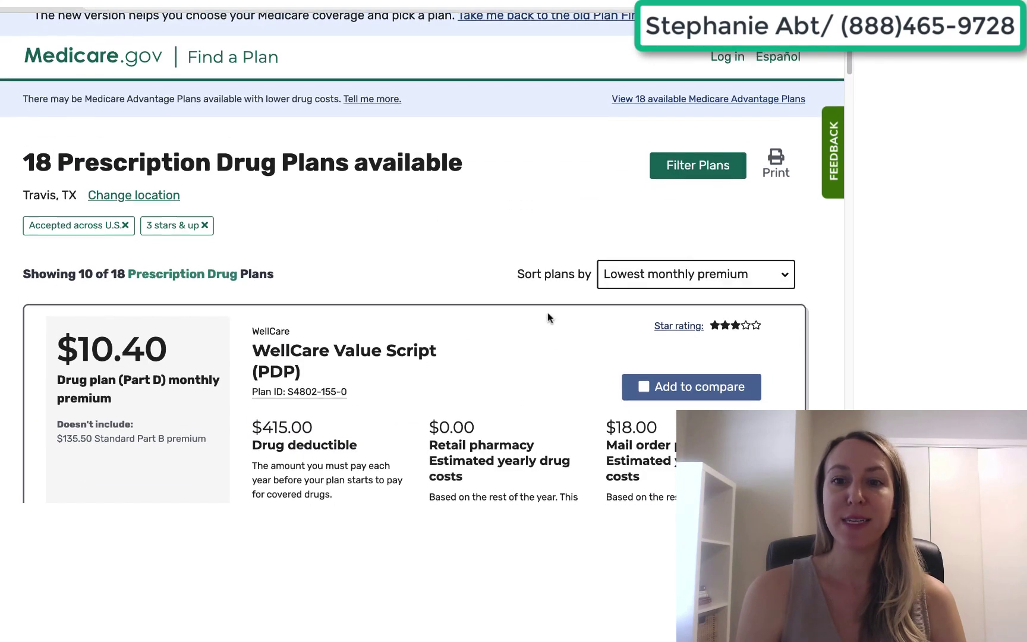
# Start the online enrollment for the WellCare Value Script (PDP) drug plan.
pyautogui.scroll(-4, 559, 357)
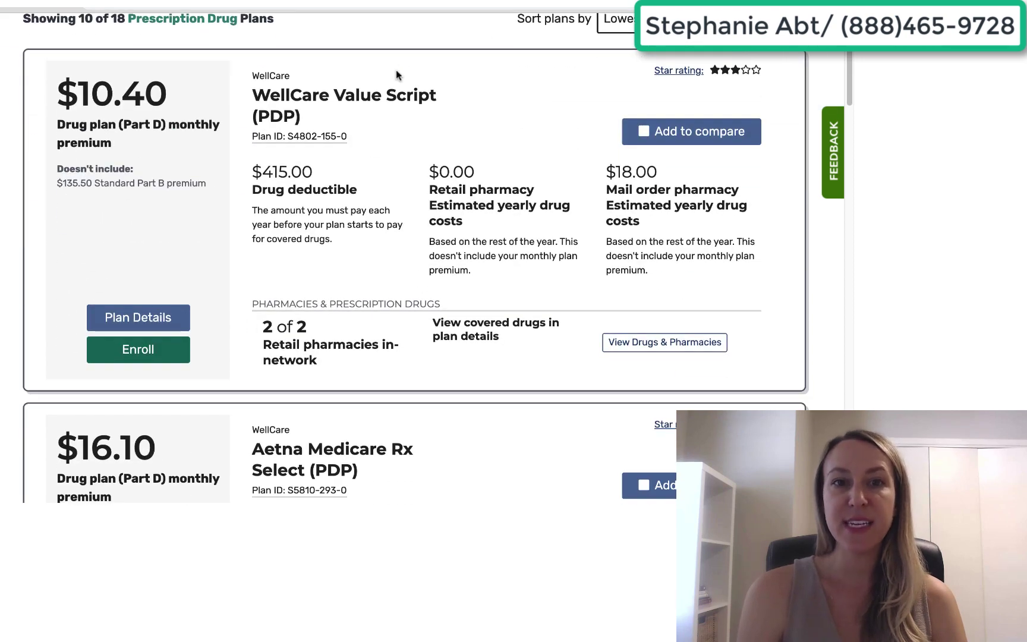
pyautogui.click(143, 356)
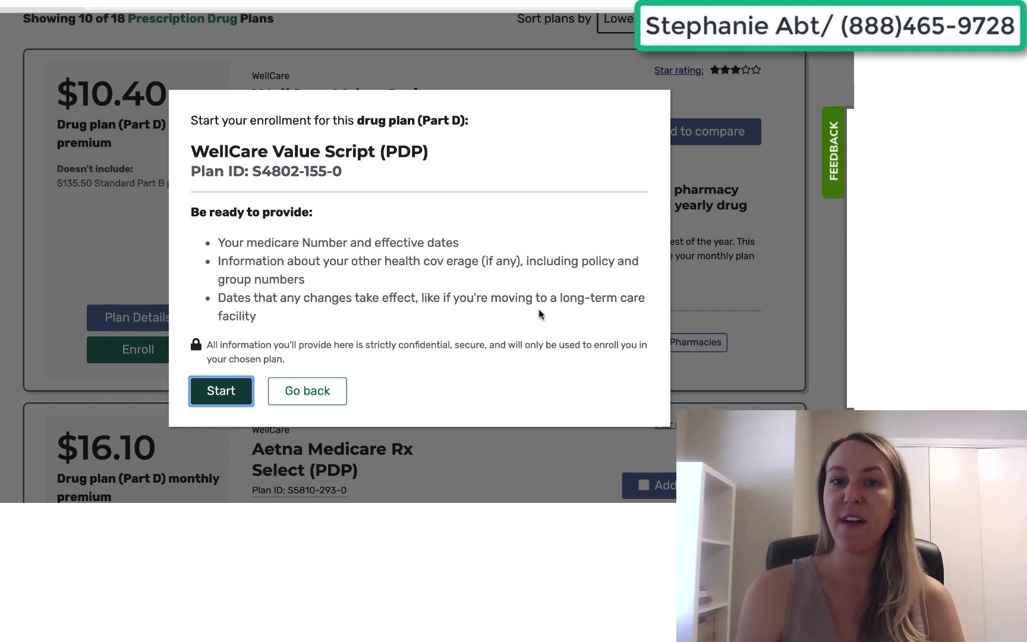
pyautogui.click(228, 390)
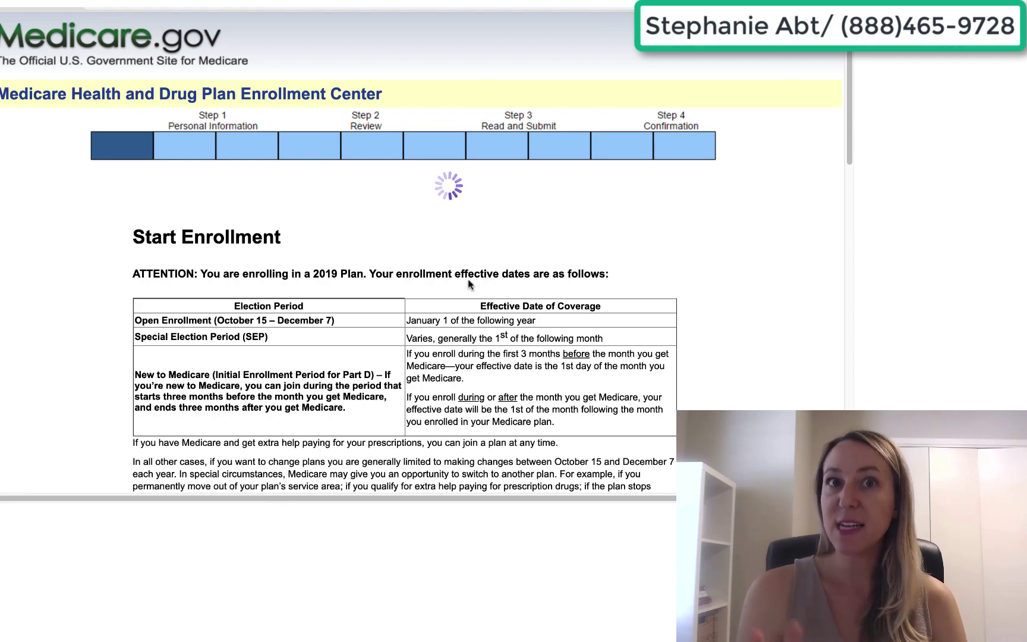
# Review the enrollment effective dates and enrollment period statements, and return to the list of prescription drug plans.
pyautogui.scroll(-5, 469, 284)
pyautogui.scroll(-15, 468, 282)
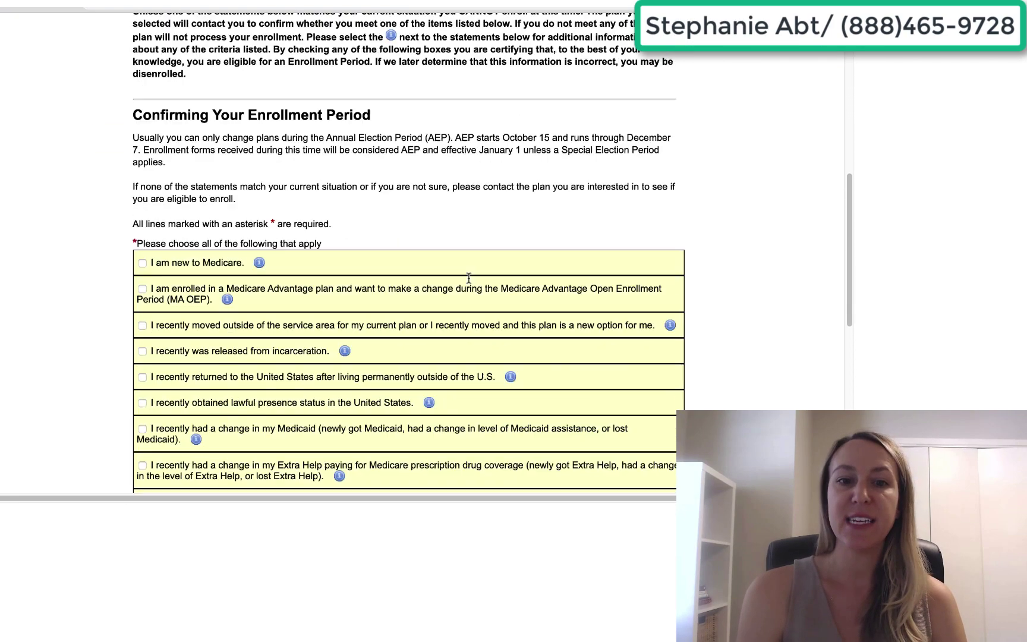
pyautogui.scroll(20, 469, 282)
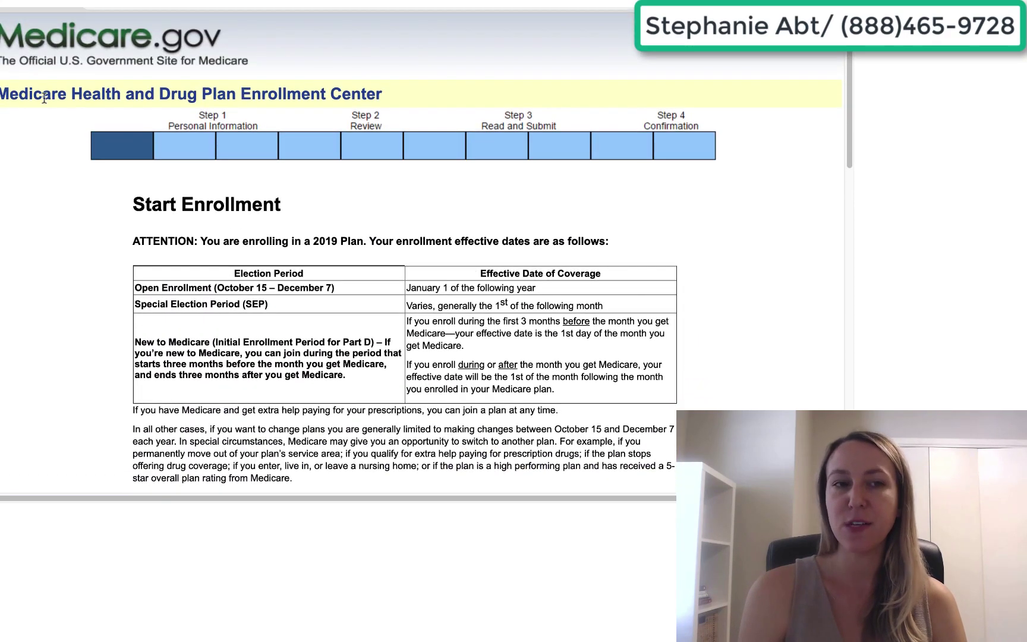
pyautogui.click(0, 8)
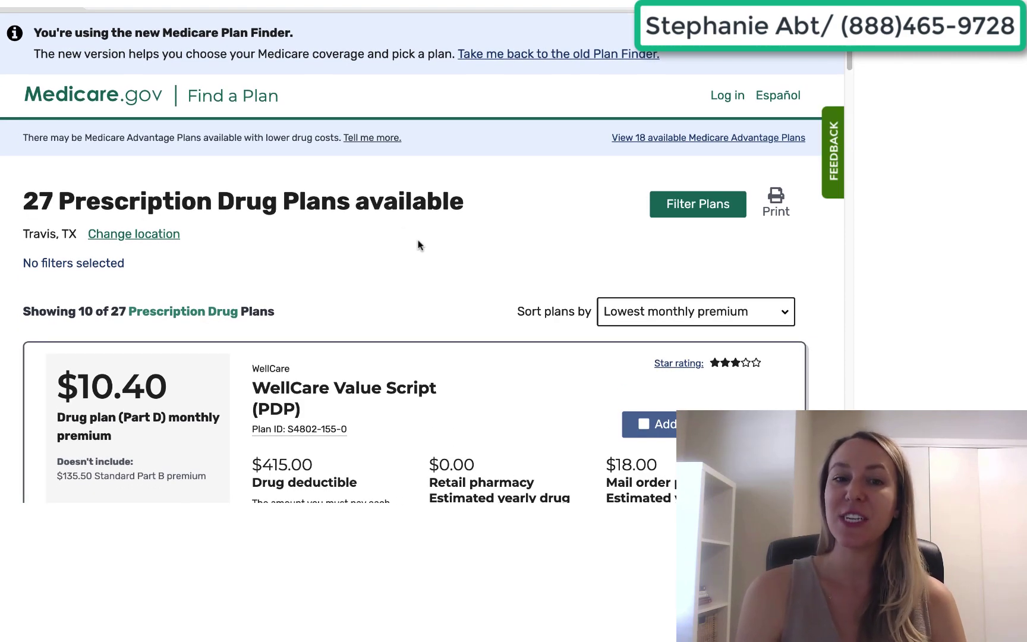
pyautogui.scroll(-4, 418, 244)
pyautogui.scroll(4, 418, 244)
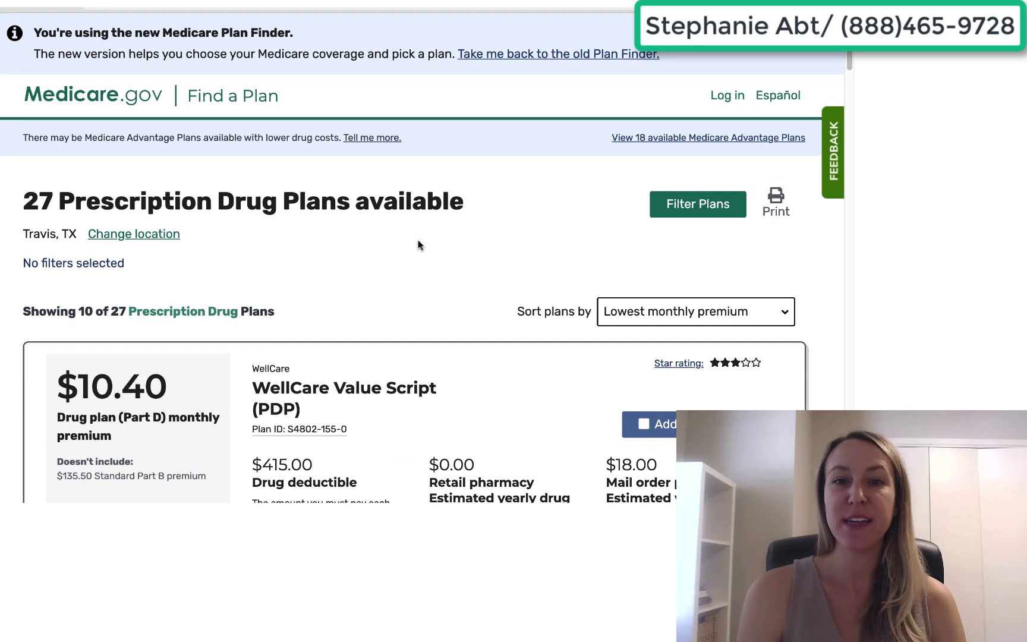